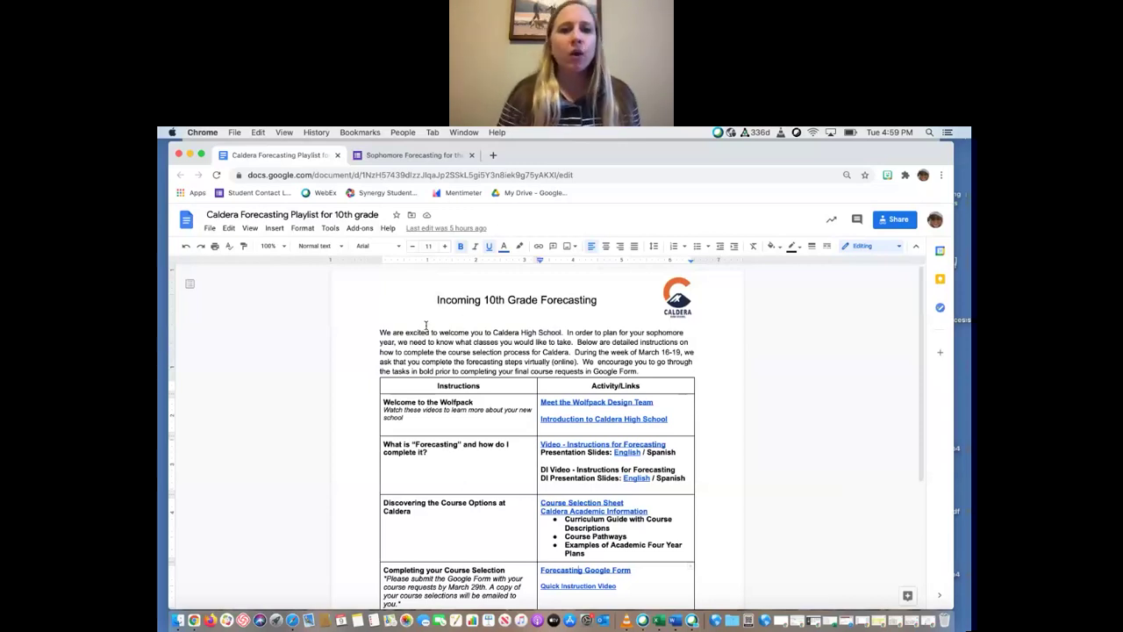
Step: Look over the 10th grade forecasting playlist table and switch to the Sophomore Forecasting form
scroll(536, 401, "down", 1)
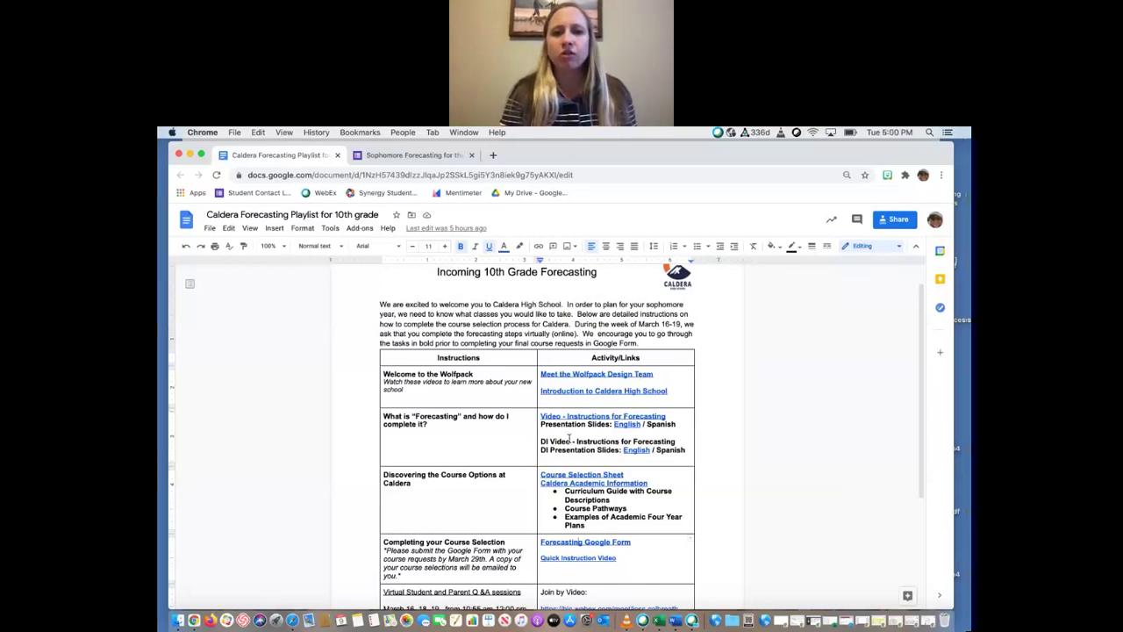
scroll(571, 438, "down", 1)
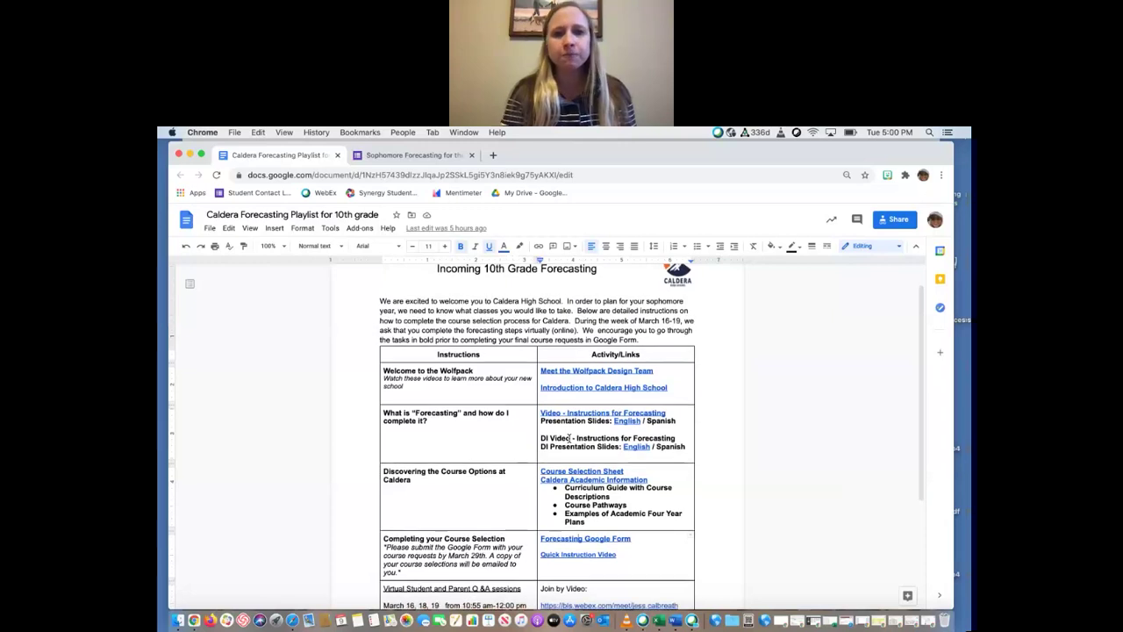
scroll(570, 438, "down", 2)
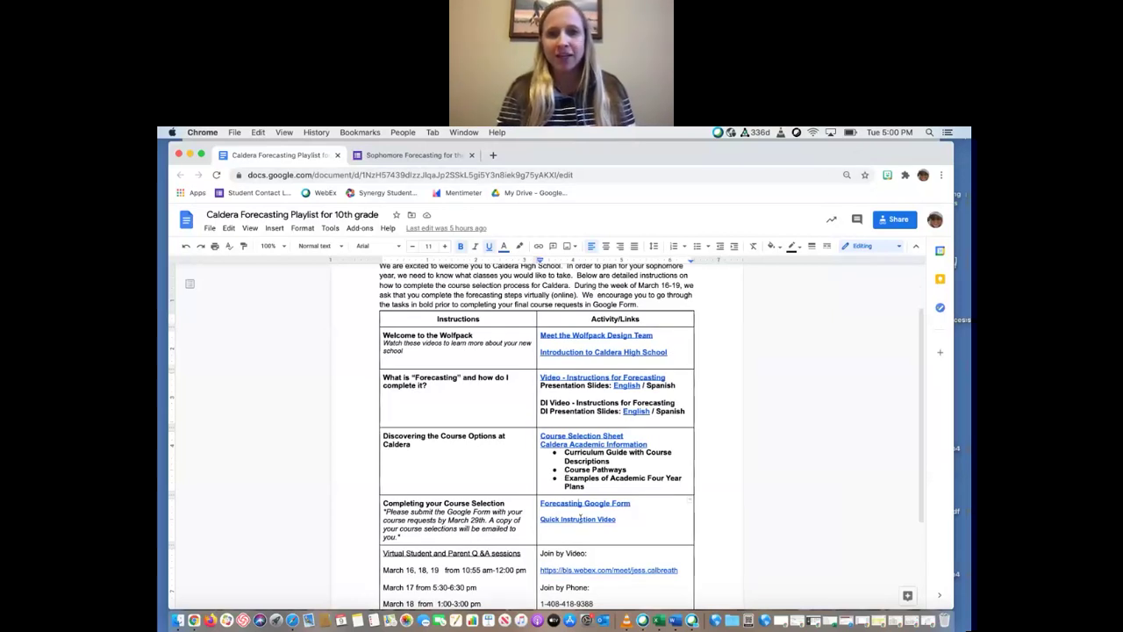
left_click_drag(852, 162, 863, 200)
left_click(408, 193)
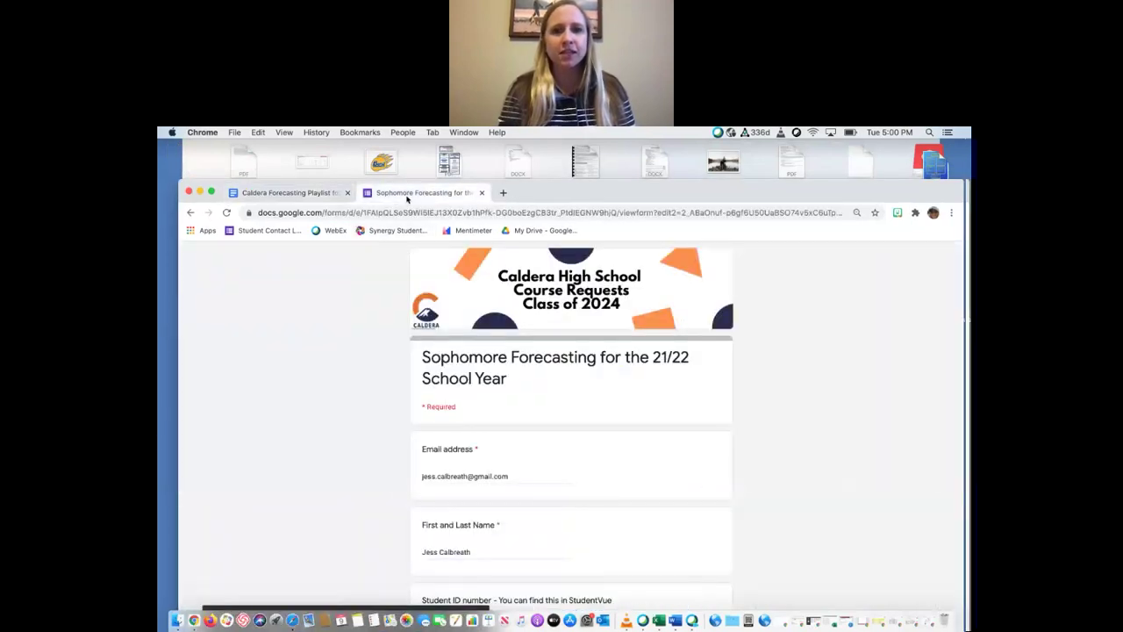
left_click_drag(850, 189, 844, 158)
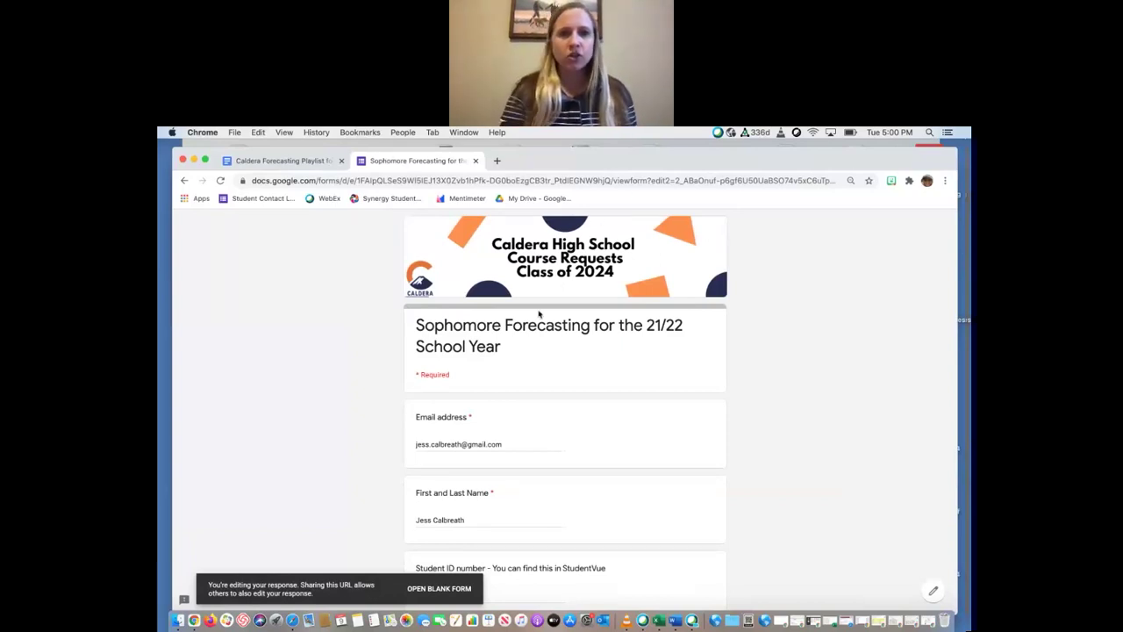
Step: Review the student information and enrollment answers on the form's first page and continue to the Language Arts section
scroll(540, 315, "down", 3)
scroll(472, 491, "down", 5)
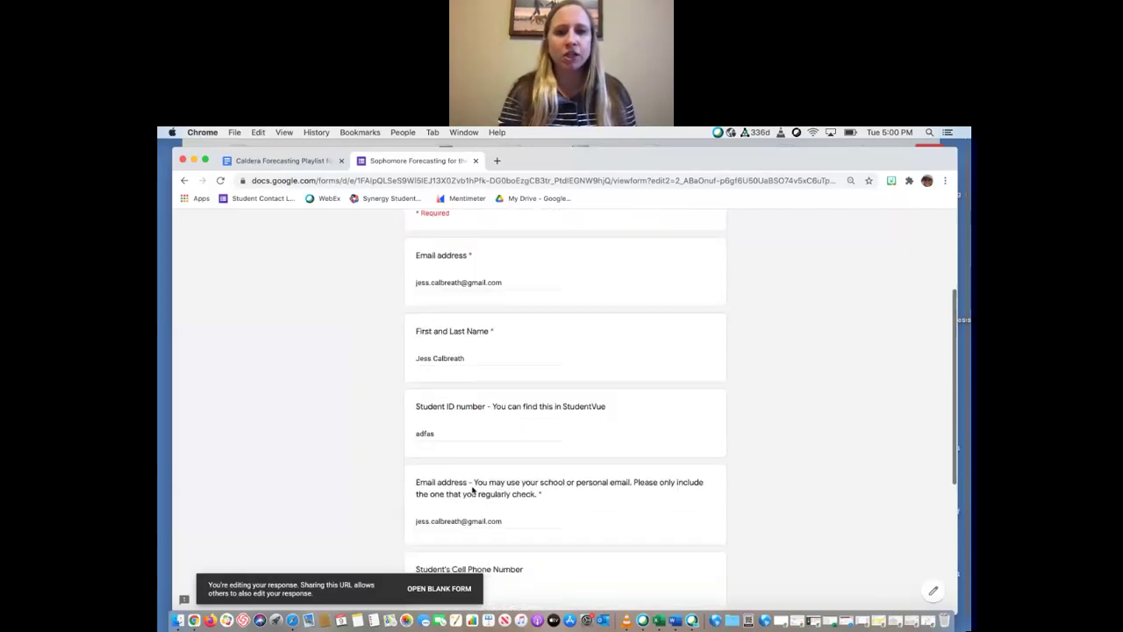
scroll(473, 490, "down", 3)
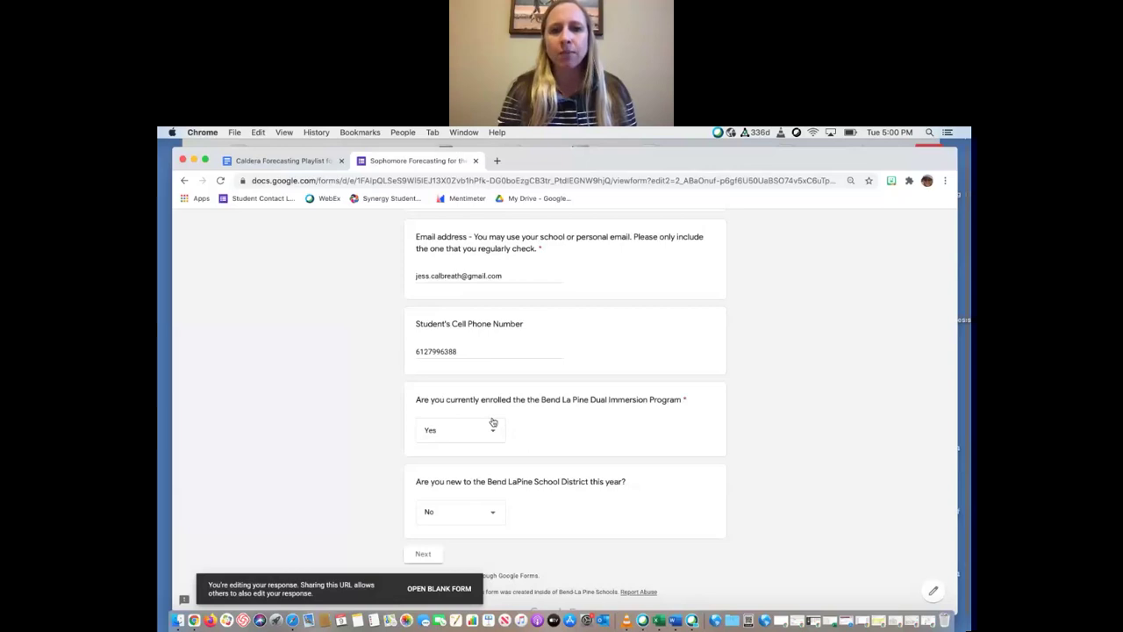
scroll(538, 476, "down", 1)
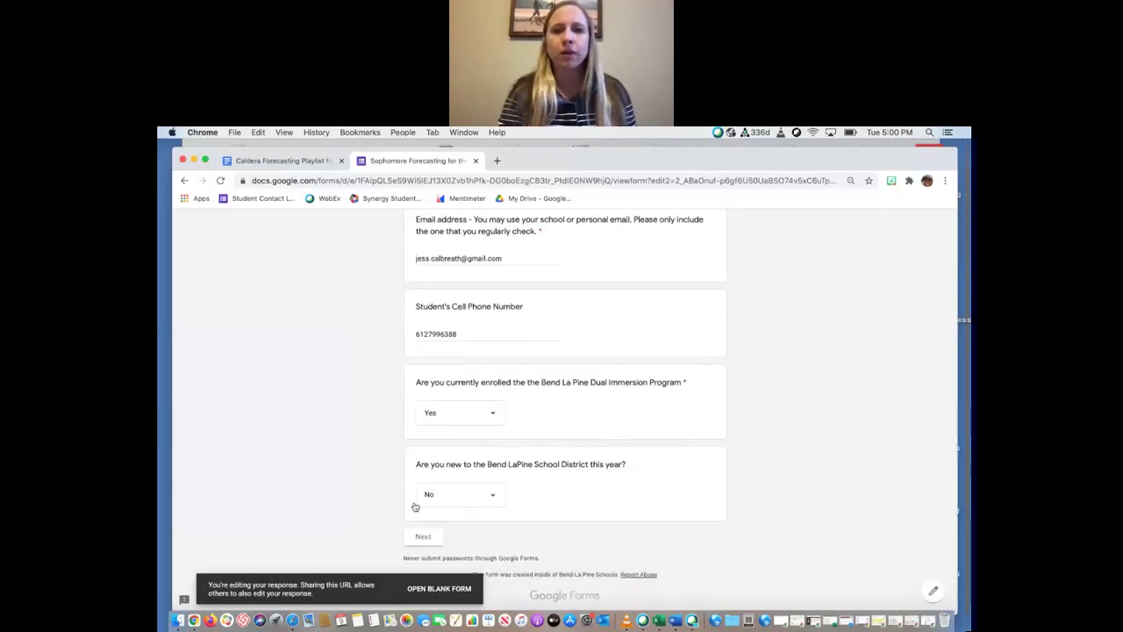
left_click(426, 540)
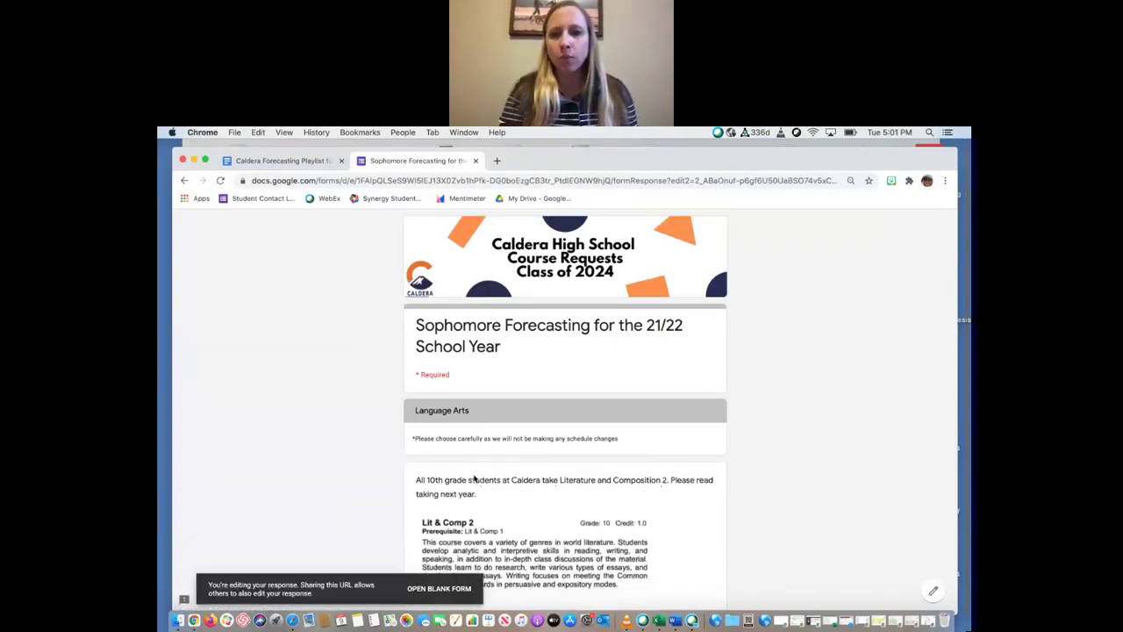
Step: Read the Lit & Comp 2, AP Seminar and Yearbook descriptions, keep Literature & Composition 2 selected, and continue to the Math section
scroll(474, 479, "down", 2)
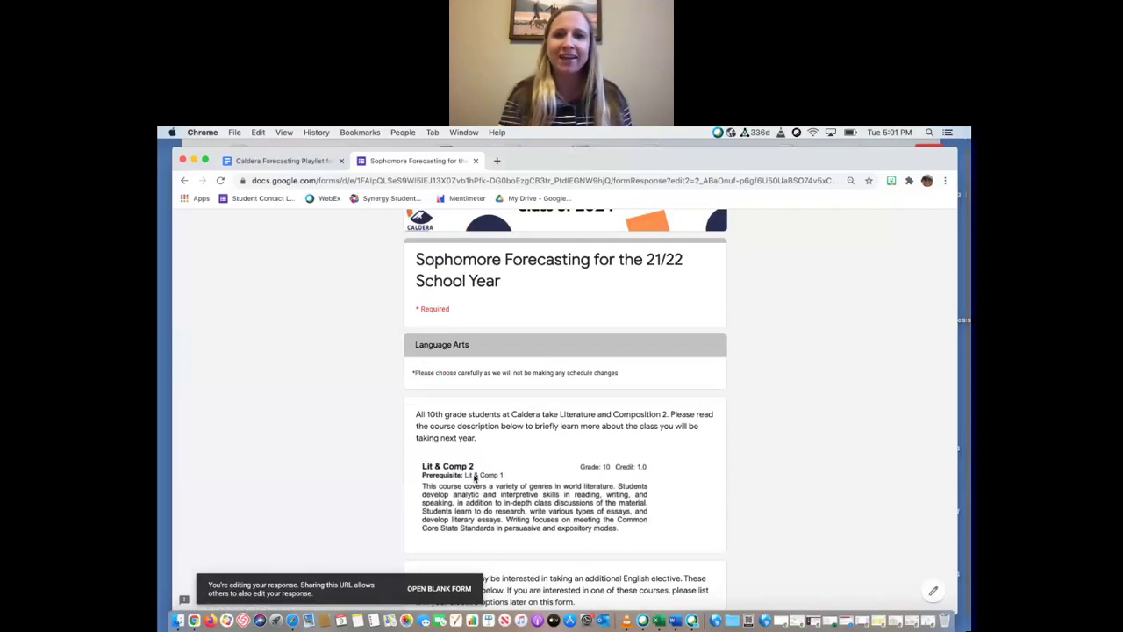
scroll(474, 478, "down", 3)
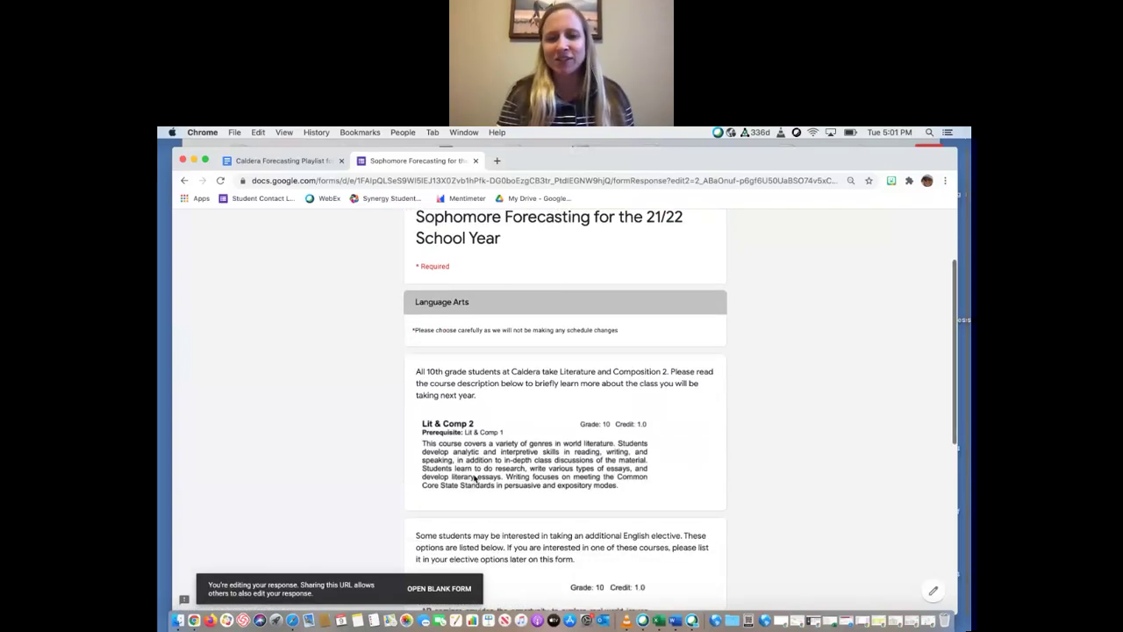
scroll(474, 478, "up", 2)
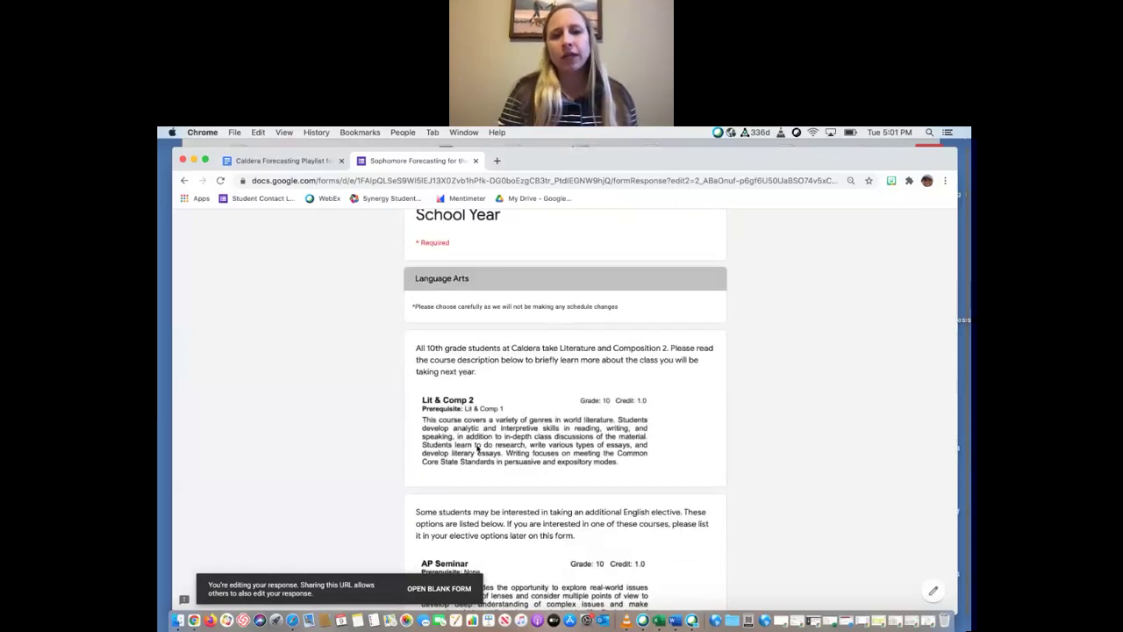
scroll(478, 449, "down", 4)
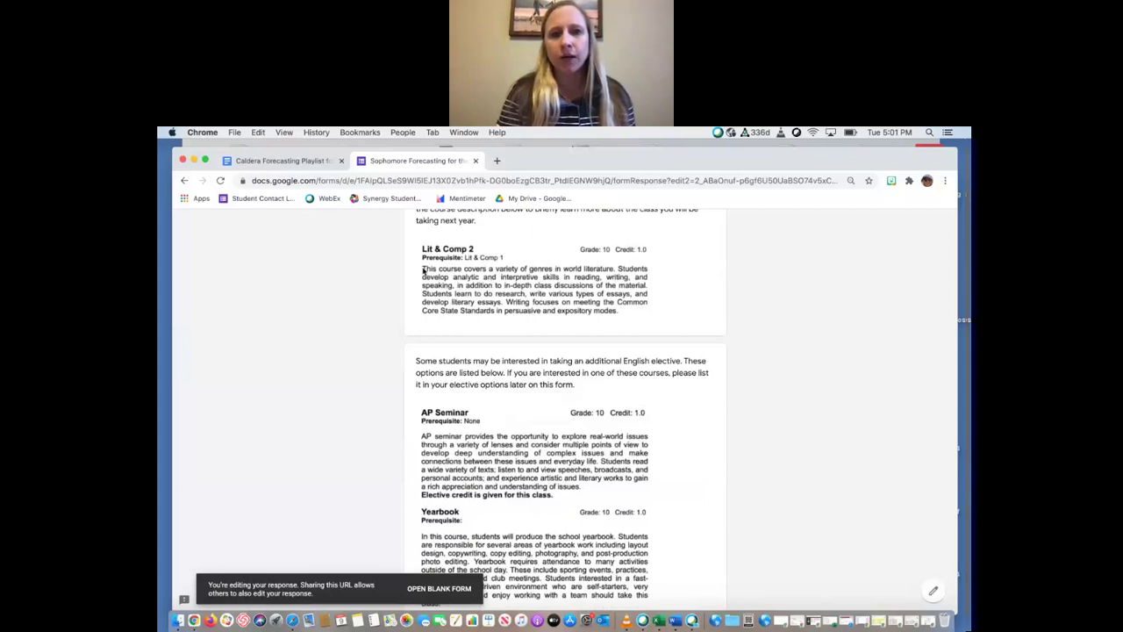
scroll(476, 435, "down", 1)
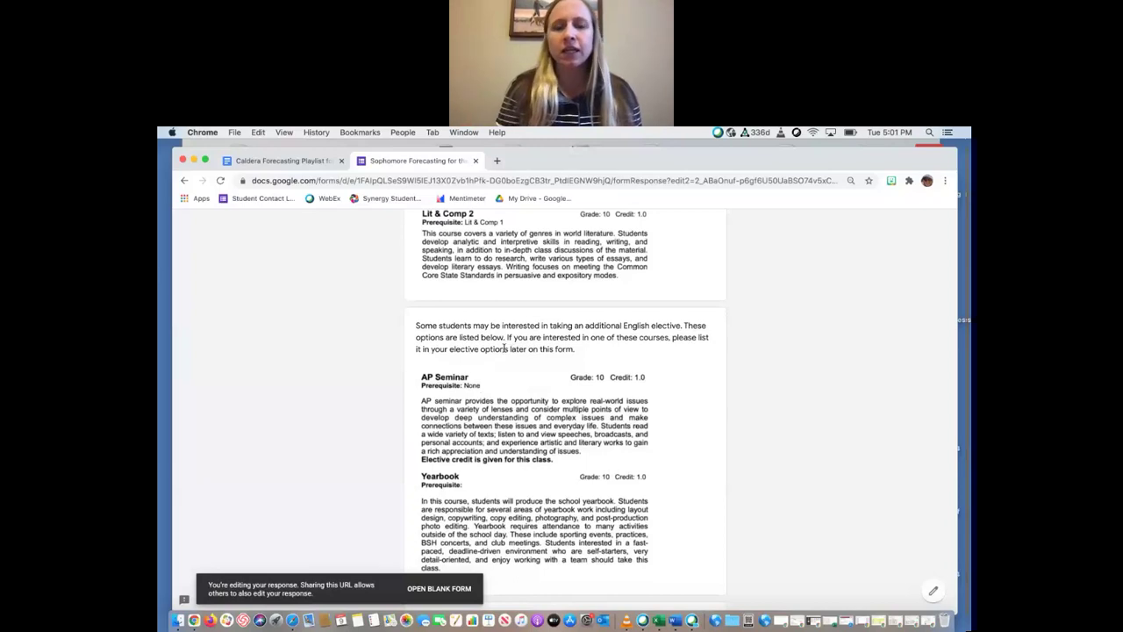
scroll(482, 432, "down", 1)
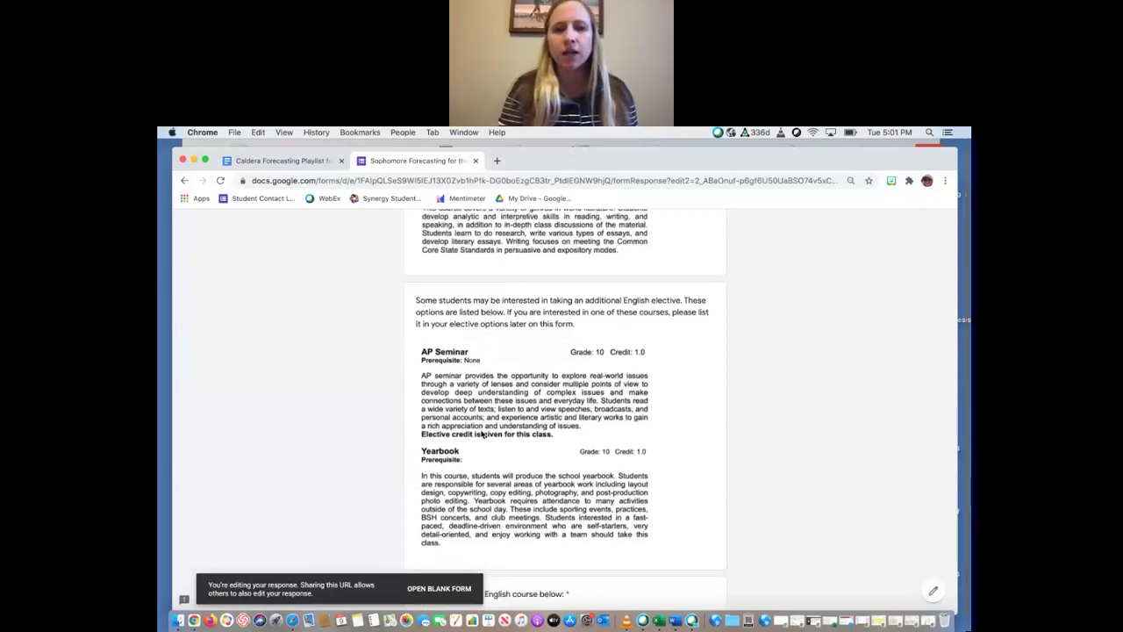
scroll(482, 434, "down", 1)
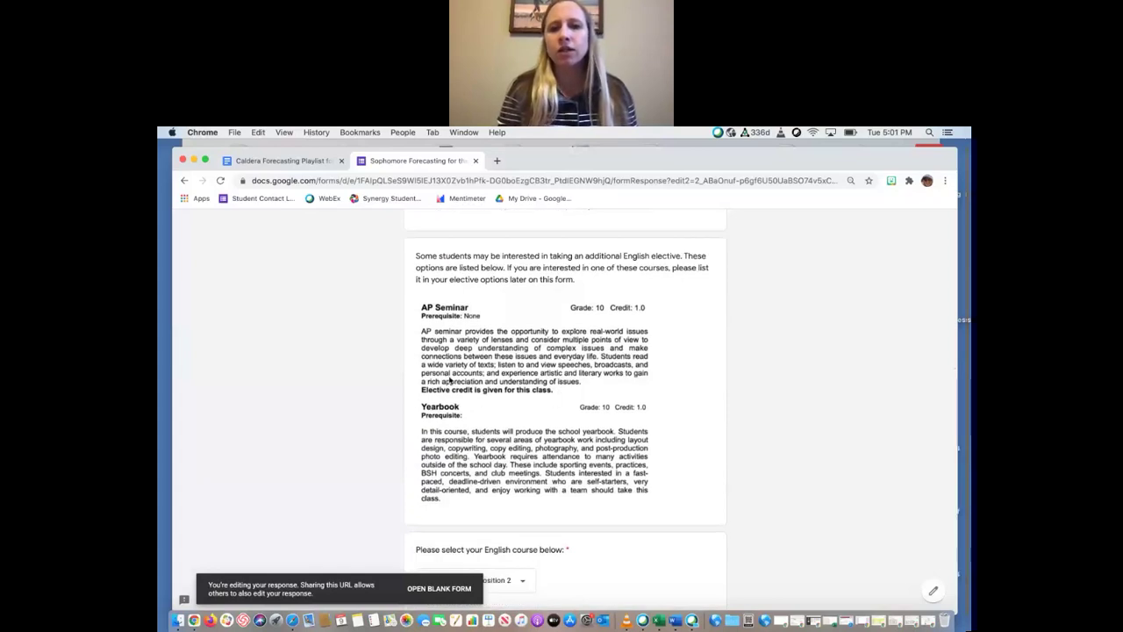
scroll(528, 400, "down", 2)
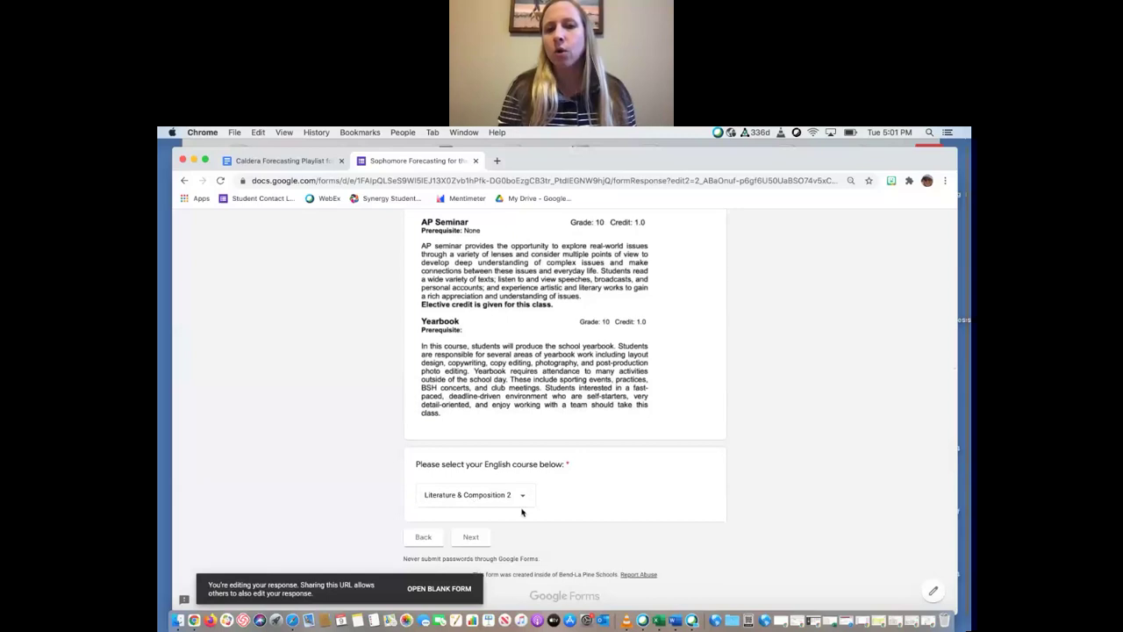
left_click(473, 542)
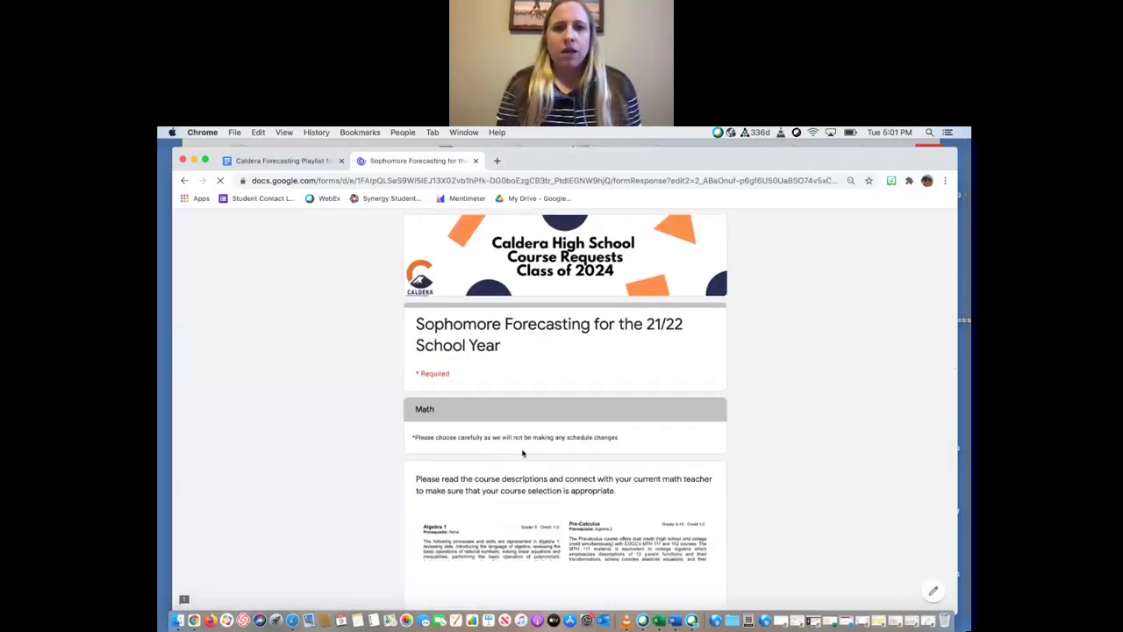
Step: Review the math course descriptions, keep DI Geometry selected, and continue past the higher-level math verification with the Yes answer
scroll(522, 453, "down", 3)
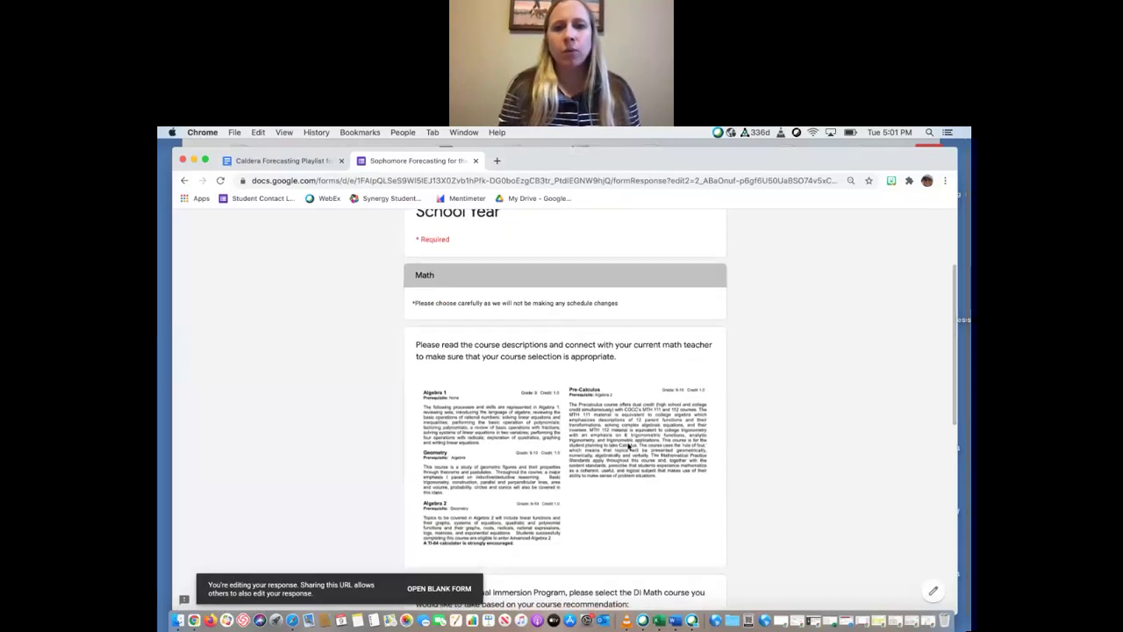
scroll(492, 454, "down", 3)
scroll(446, 454, "down", 1)
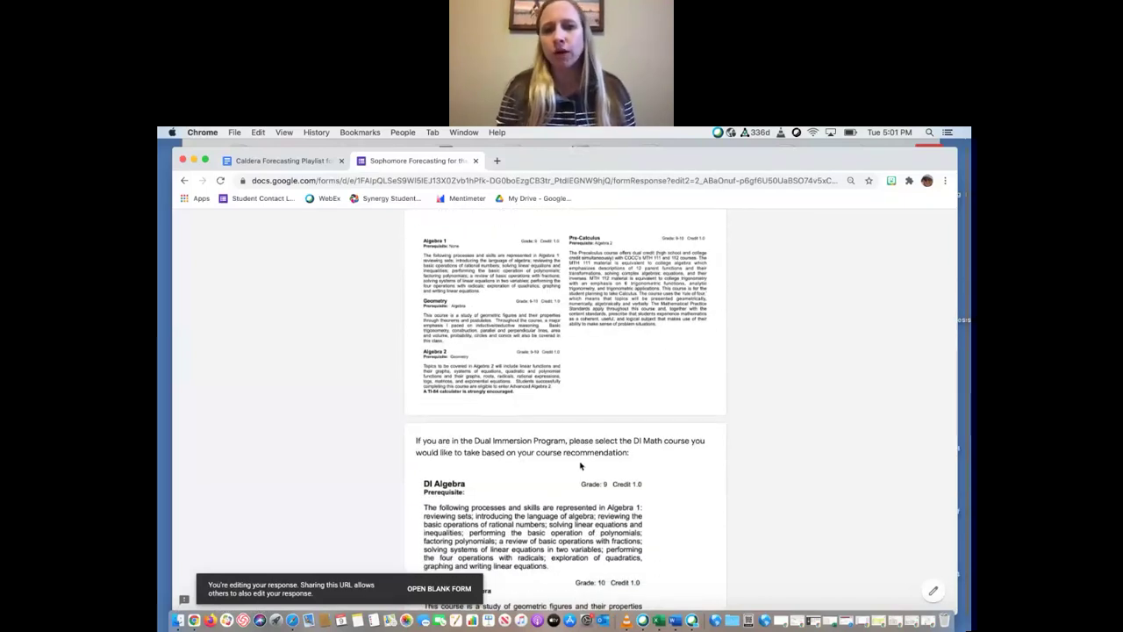
scroll(580, 466, "down", 1)
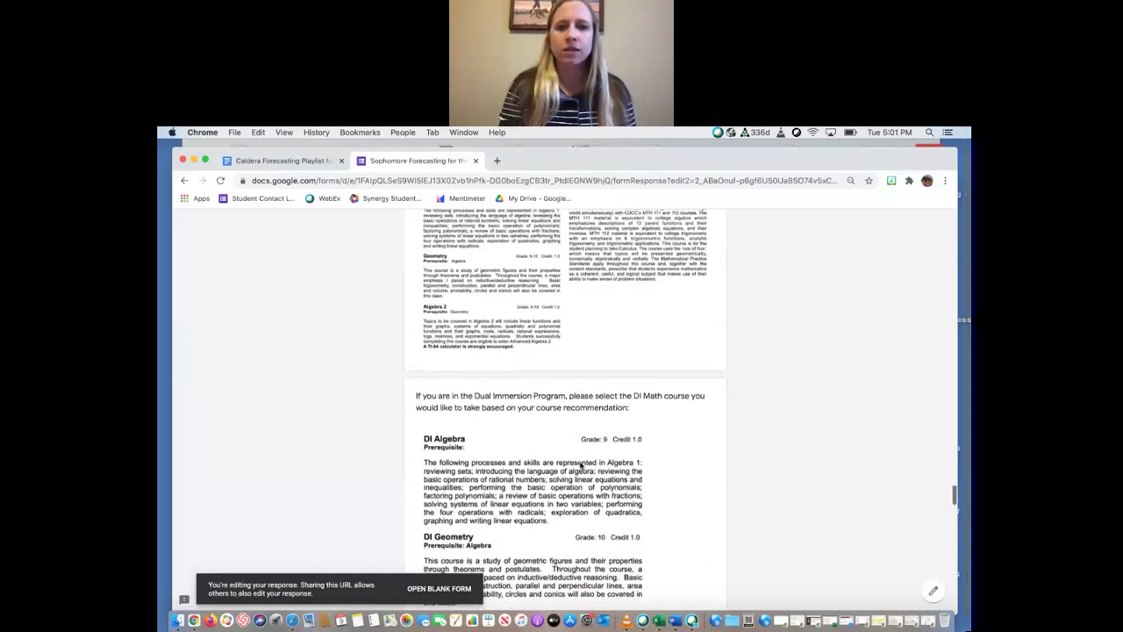
scroll(580, 466, "down", 3)
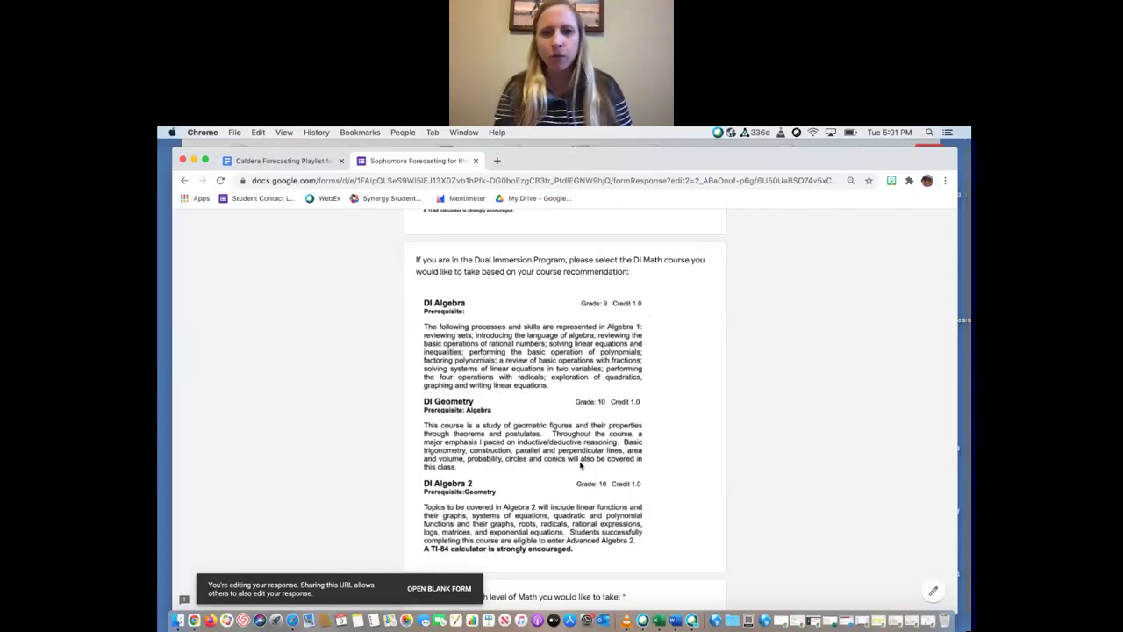
scroll(580, 466, "down", 3)
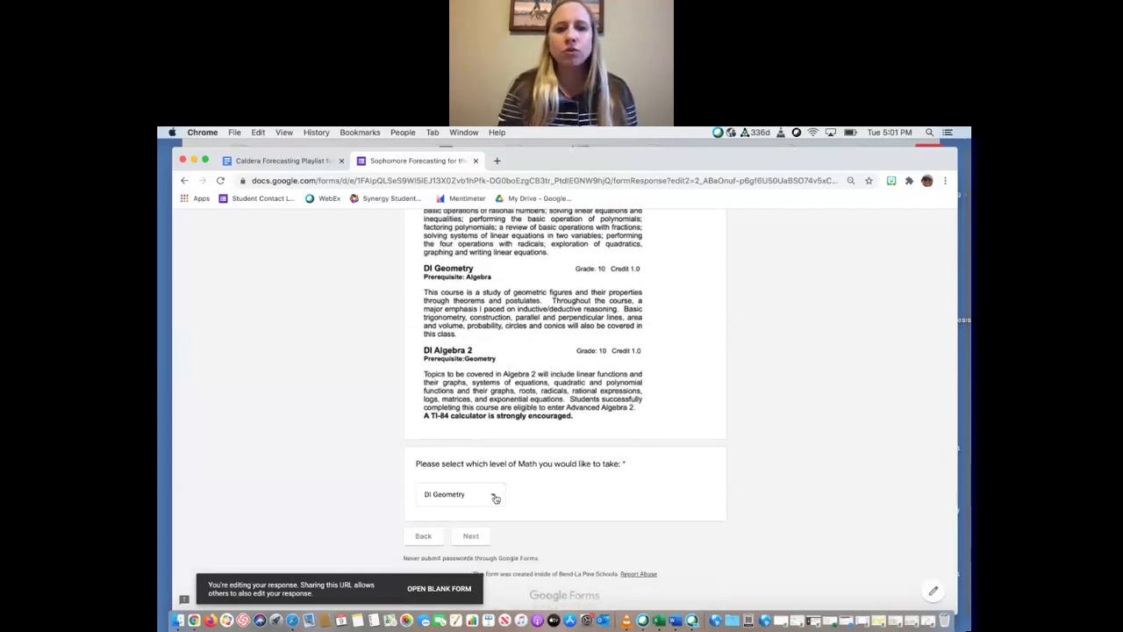
left_click(473, 538)
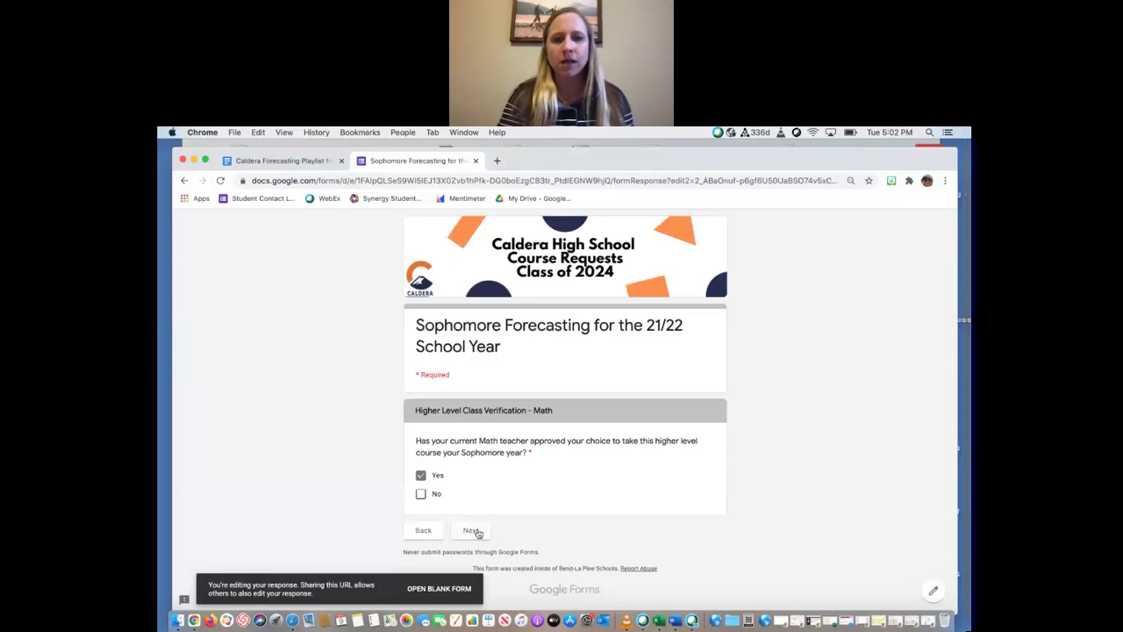
left_click(475, 532)
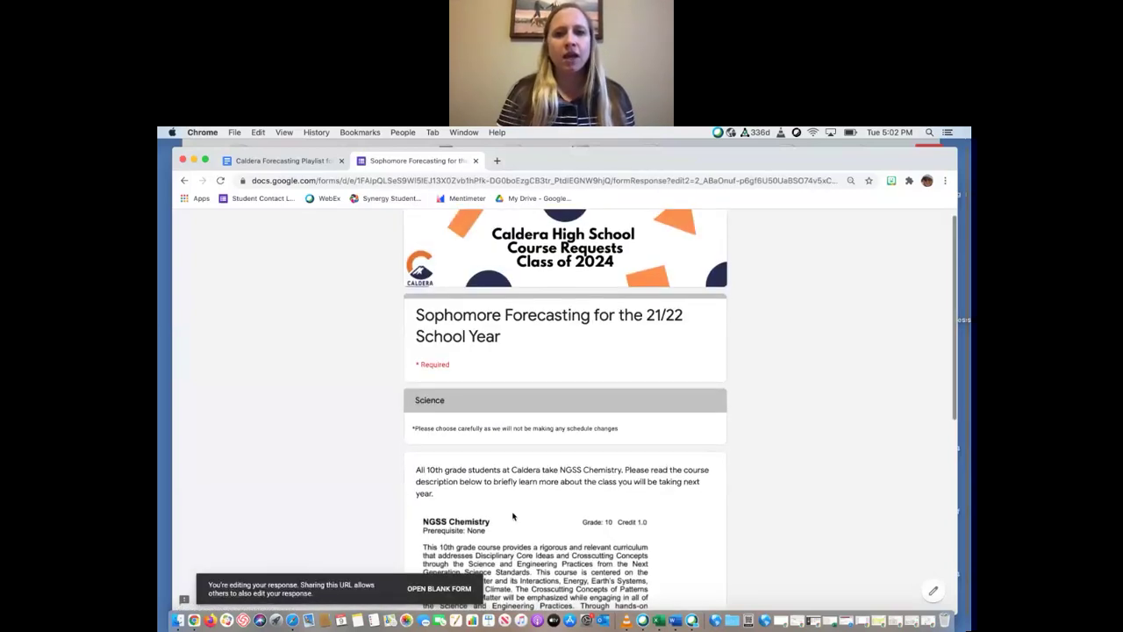
Step: Read the NGSS Chemistry and Bio Technology entries, keep NGSS Chemistry selected, and continue to the Social Studies section
scroll(513, 516, "down", 5)
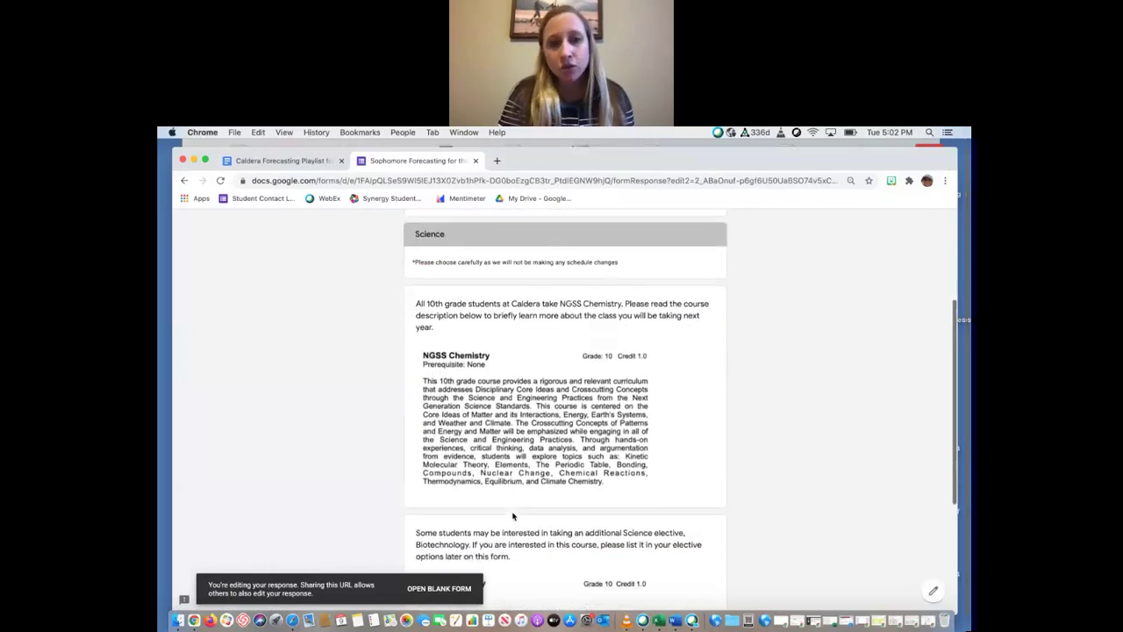
scroll(513, 516, "down", 2)
scroll(514, 516, "up", 3)
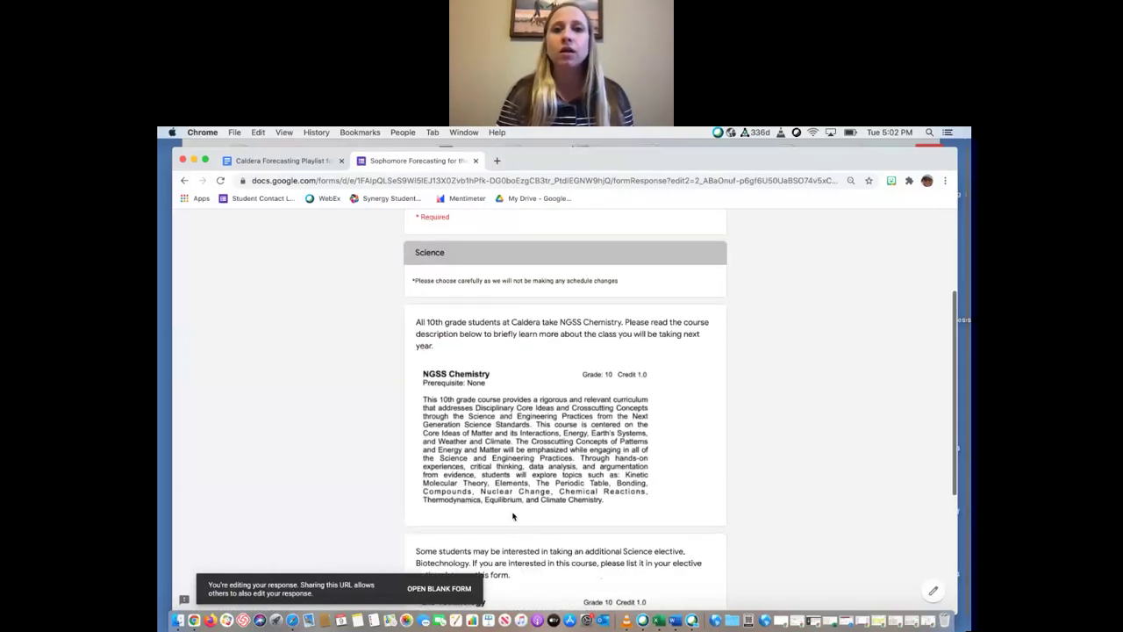
scroll(514, 516, "down", 3)
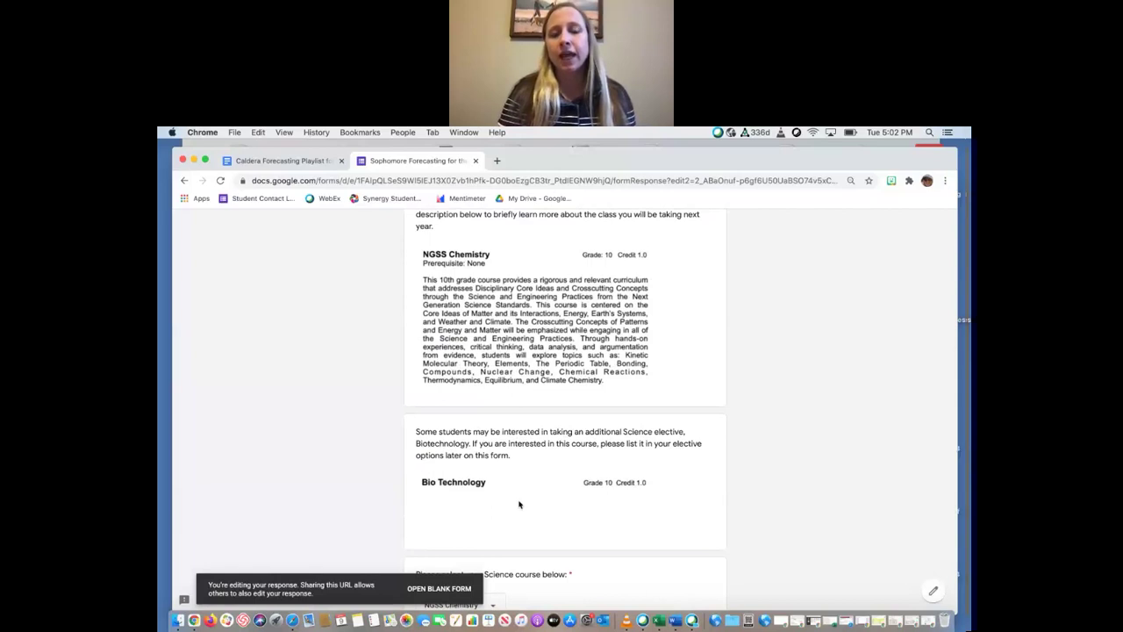
scroll(444, 489, "down", 3)
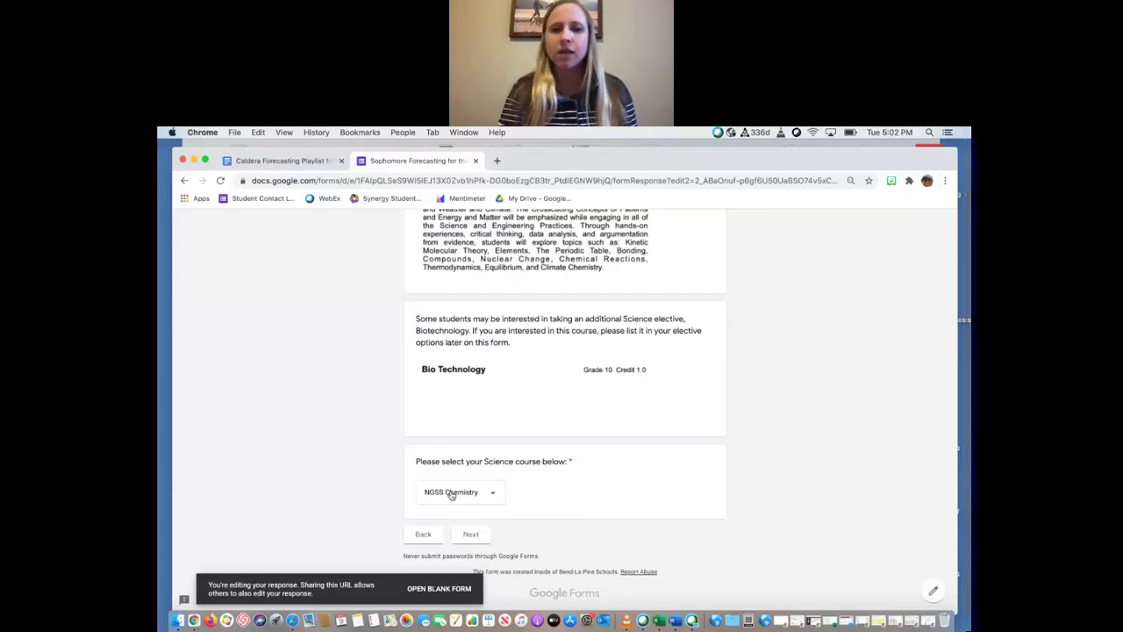
left_click(464, 539)
Step: Review the social studies course descriptions, keep DI Historia de las Americas selected, and continue to the Physical Education/Health 2 section
scroll(466, 544, "down", 2)
scroll(467, 544, "down", 3)
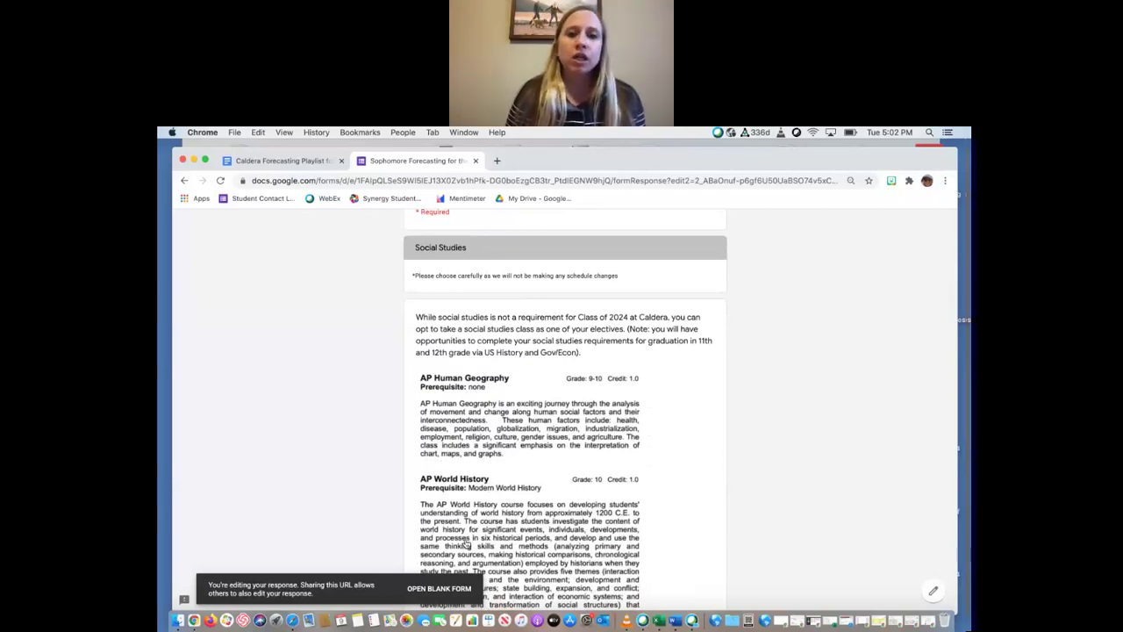
scroll(466, 544, "down", 2)
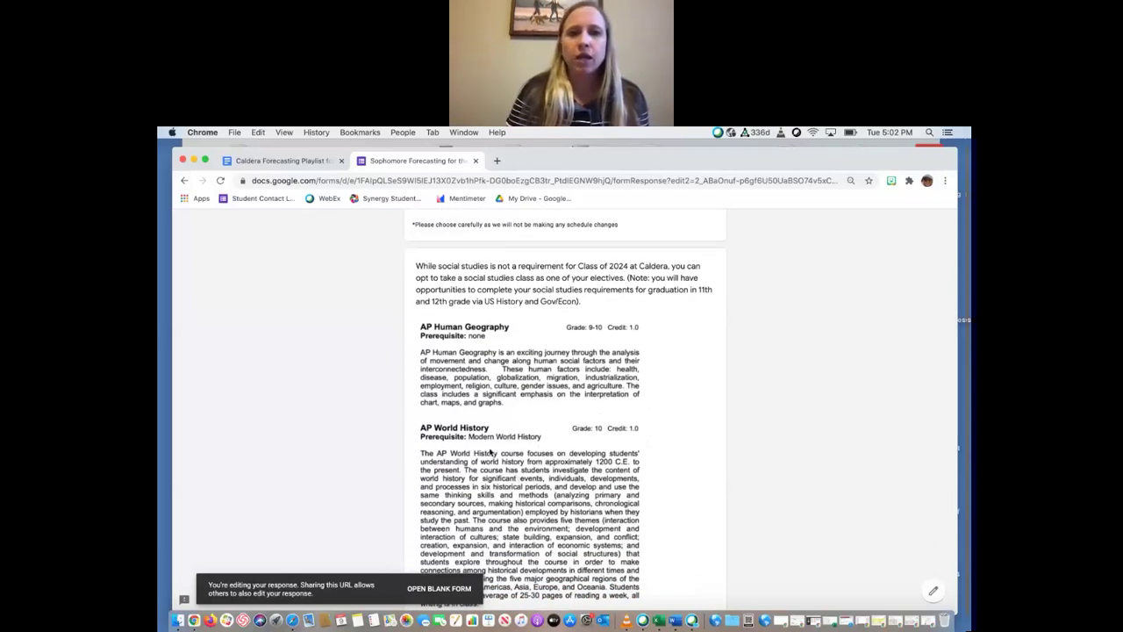
scroll(490, 452, "down", 5)
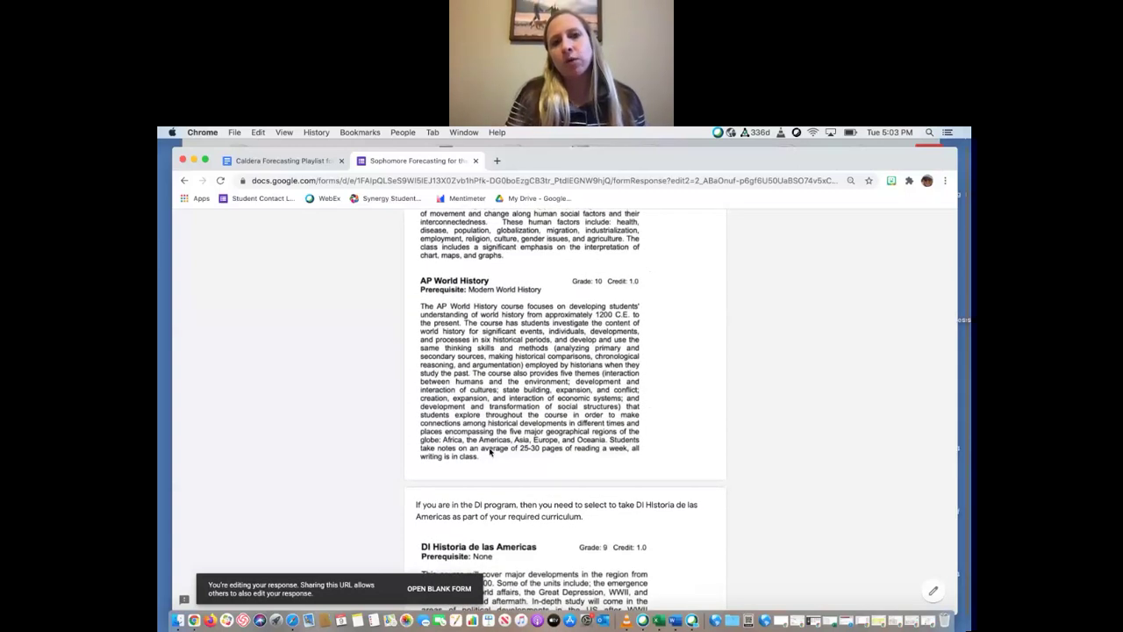
scroll(490, 452, "down", 5)
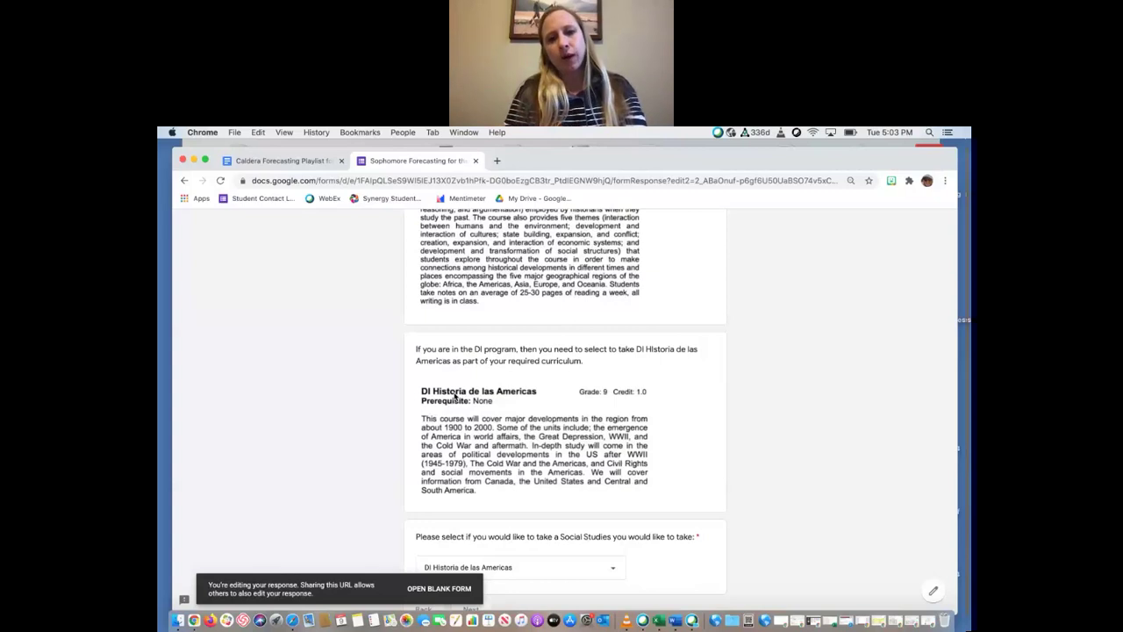
scroll(455, 395, "down", 2)
left_click(476, 499)
left_click(476, 497)
left_click(471, 541)
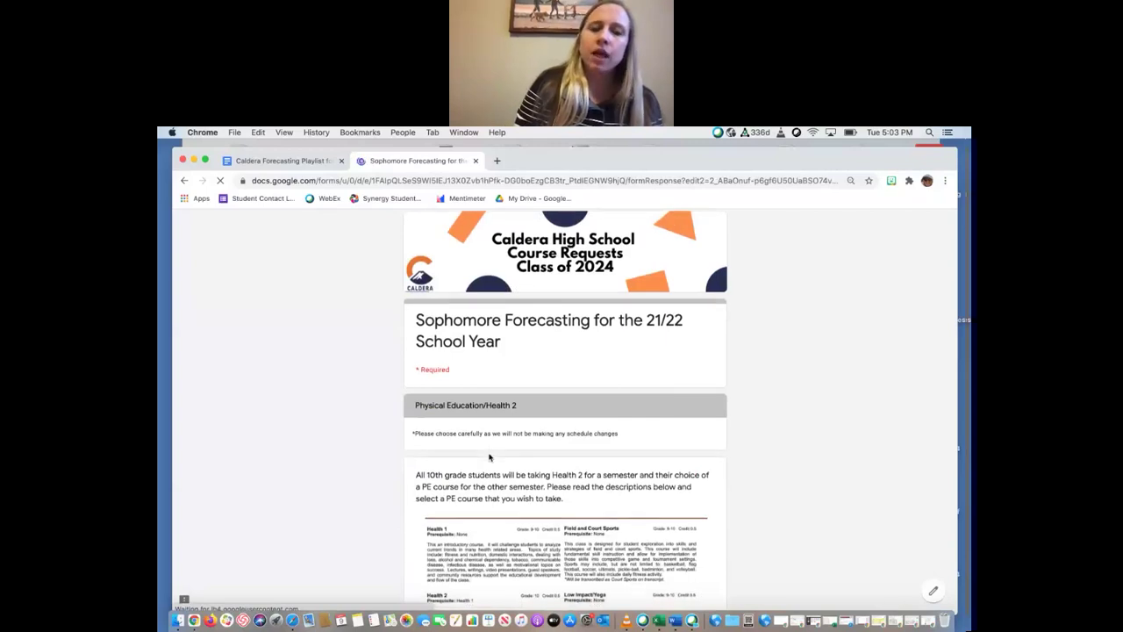
Step: Review the PE/Health 2 section, keep Field and Court Sports, Low Impact/Yoga and Sophomore Year on Campus selected, and continue to the Electives section
scroll(490, 457, "down", 2)
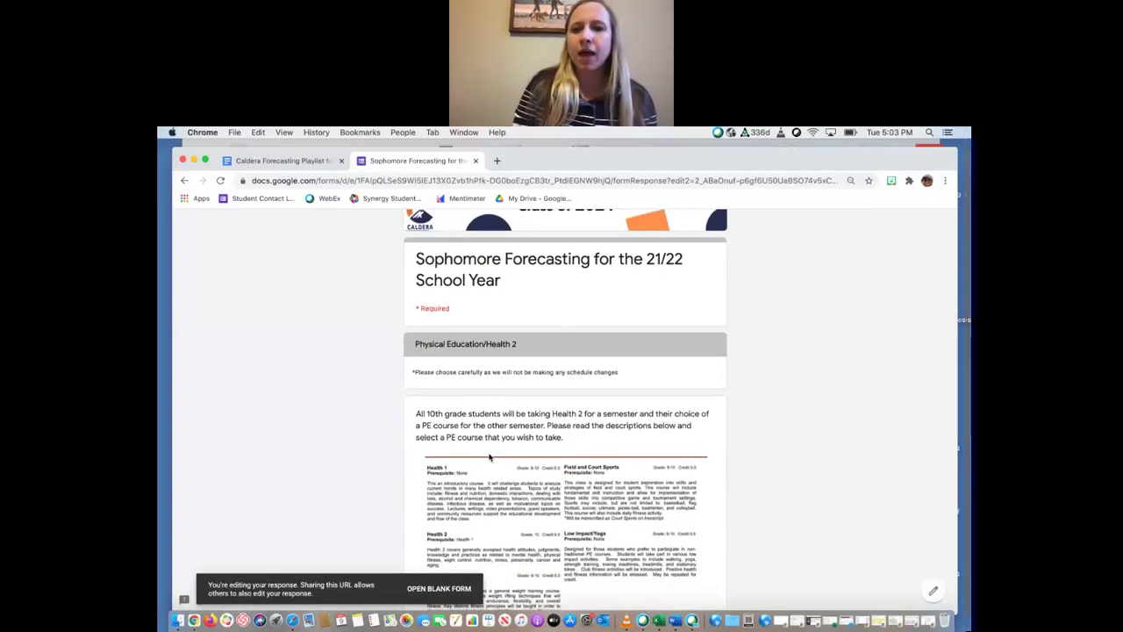
scroll(489, 458, "down", 3)
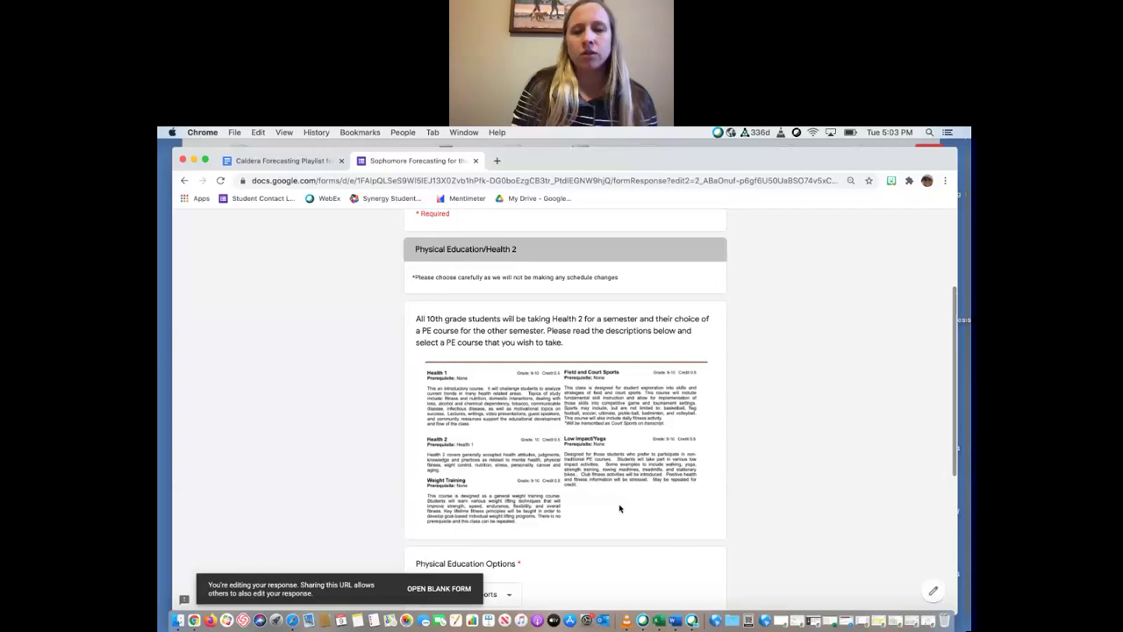
scroll(501, 422, "down", 6)
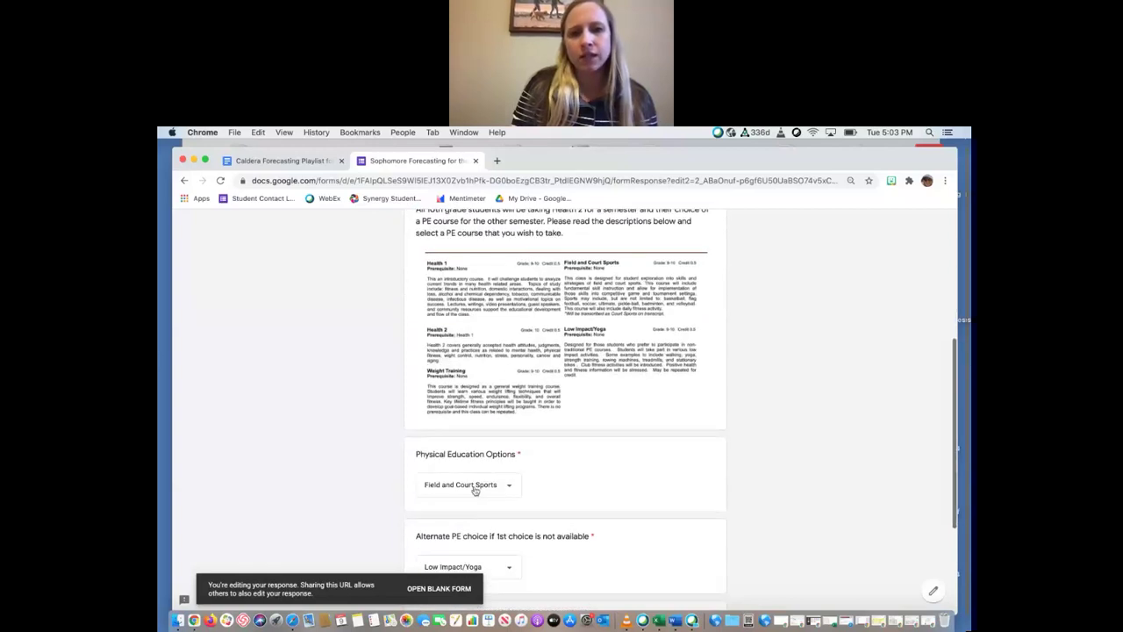
scroll(472, 497, "down", 3)
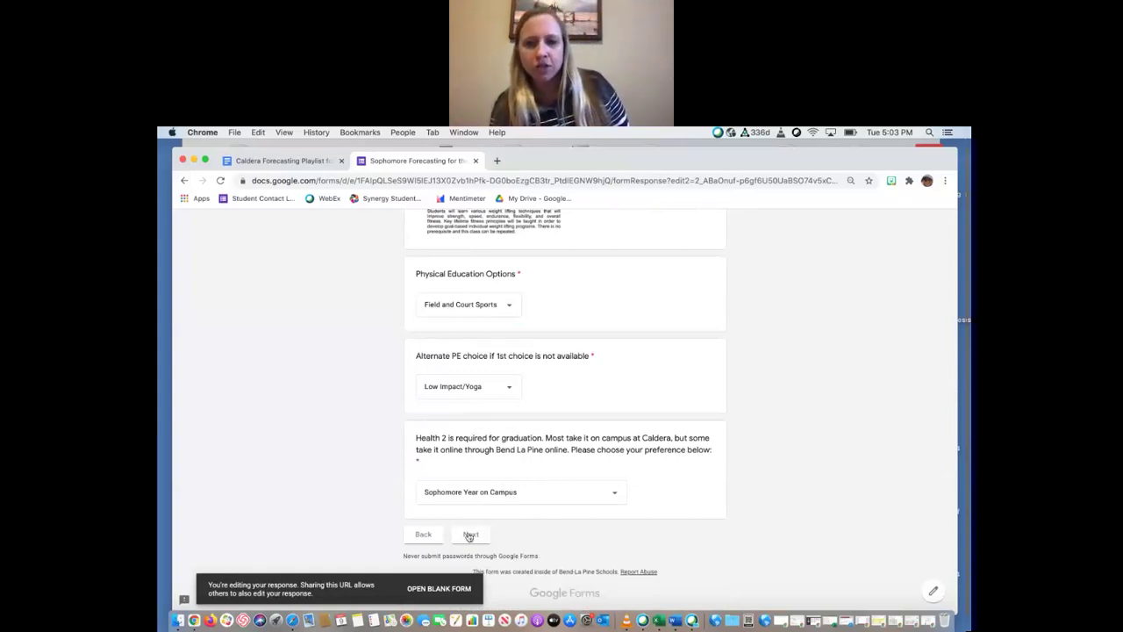
left_click(471, 535)
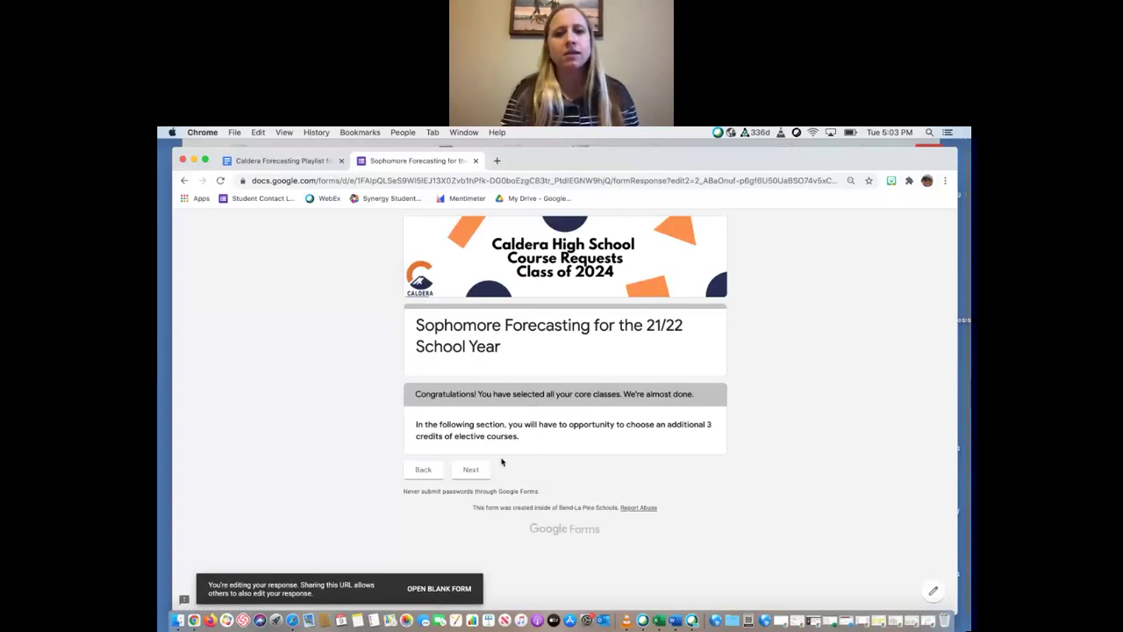
left_click(477, 471)
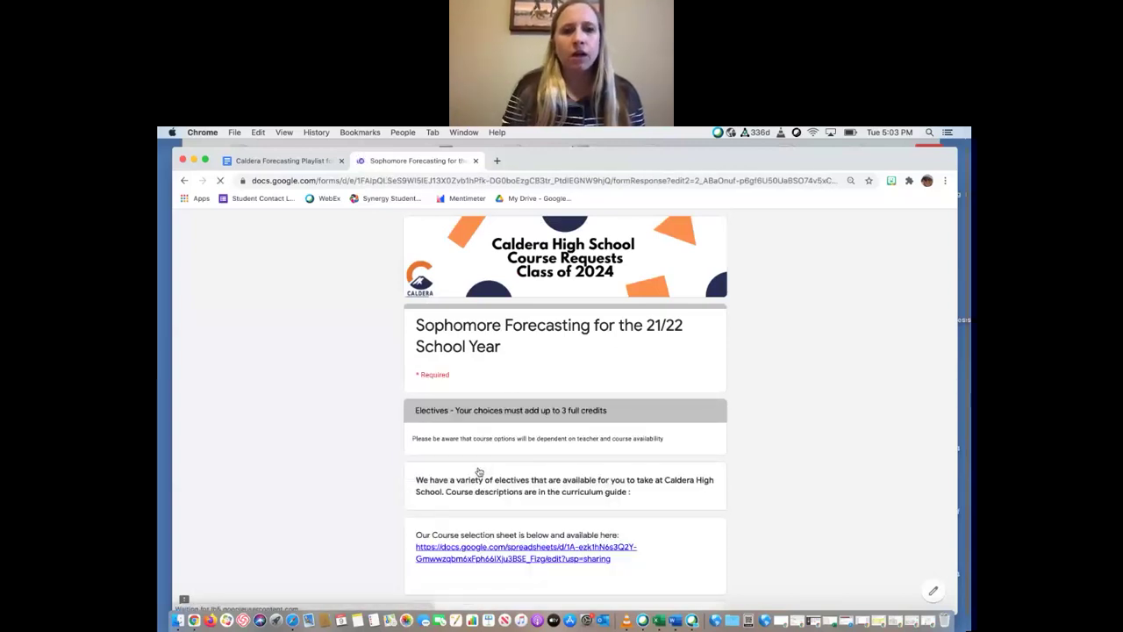
Step: Examine the course selection sheet and the instructions for choosing 3.0 credits of electives in the Electives section
scroll(479, 472, "down", 1)
scroll(479, 472, "down", 1)
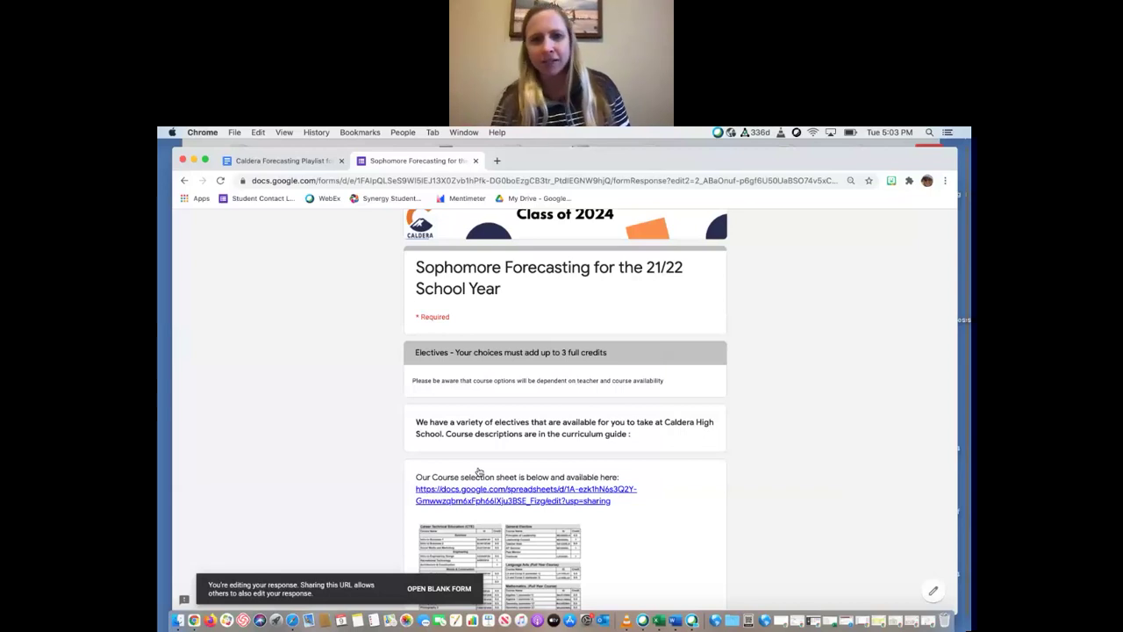
scroll(479, 473, "down", 3)
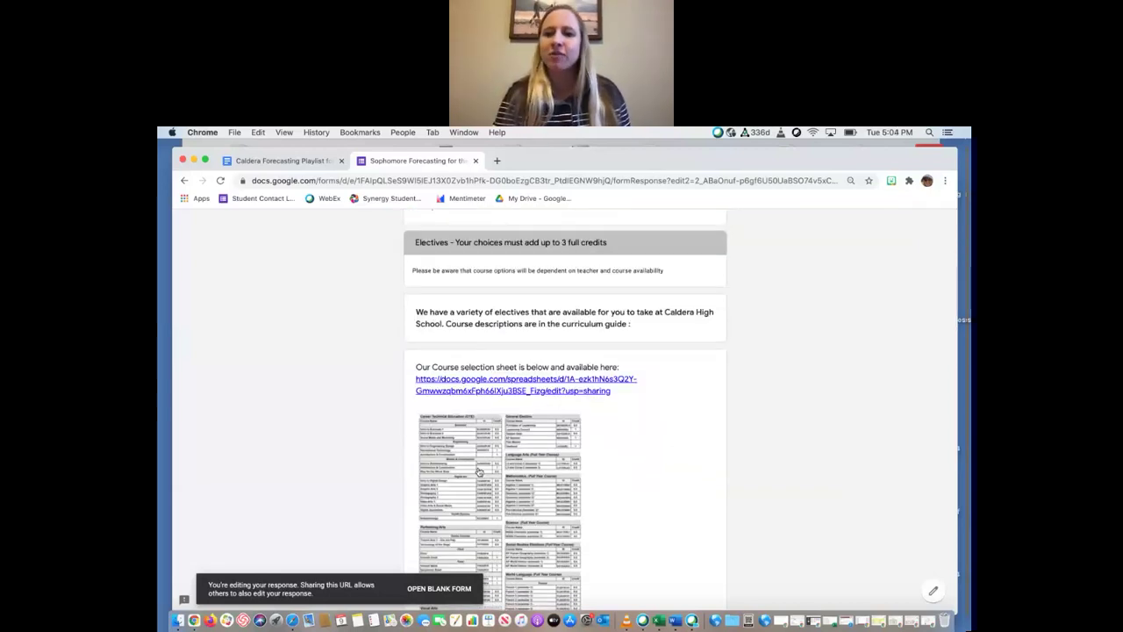
scroll(478, 472, "down", 1)
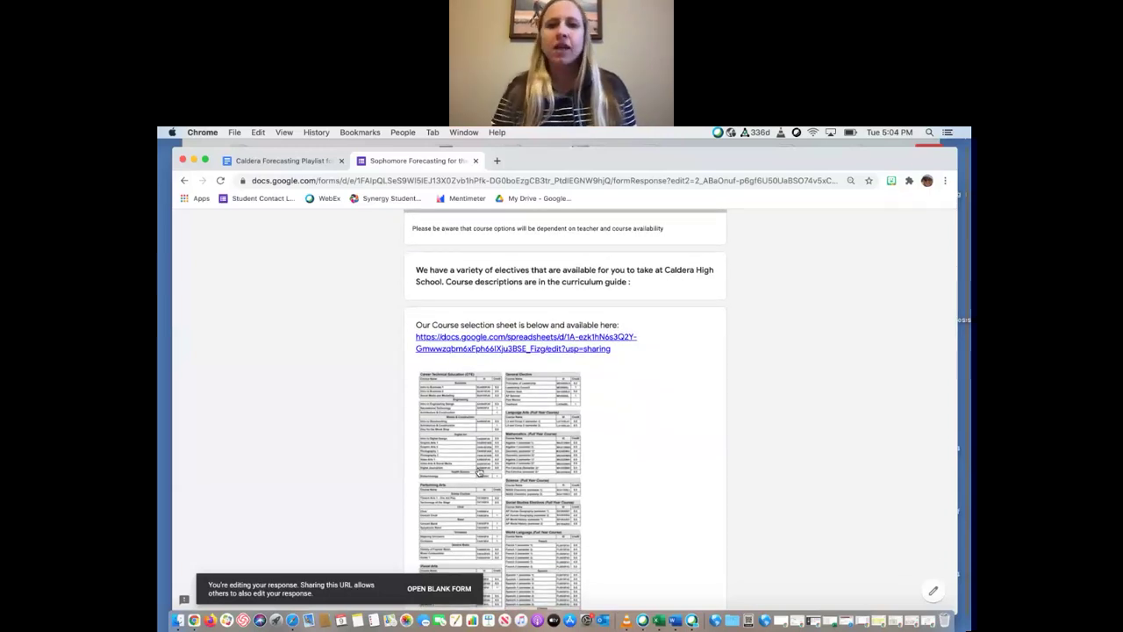
scroll(478, 472, "down", 1)
scroll(479, 472, "down", 6)
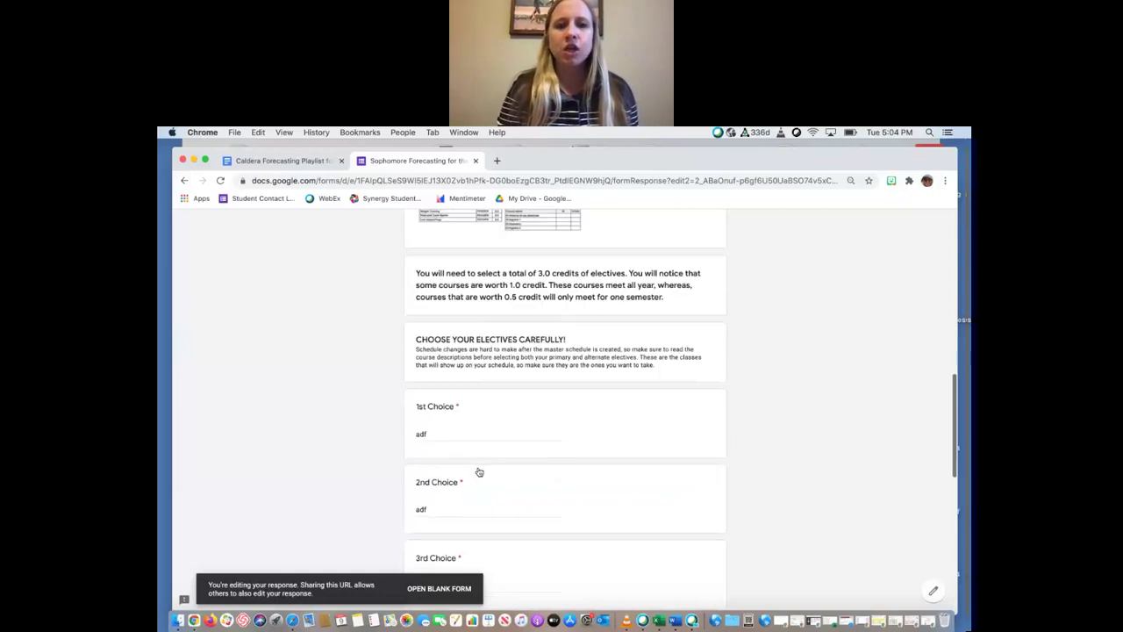
scroll(479, 472, "up", 1)
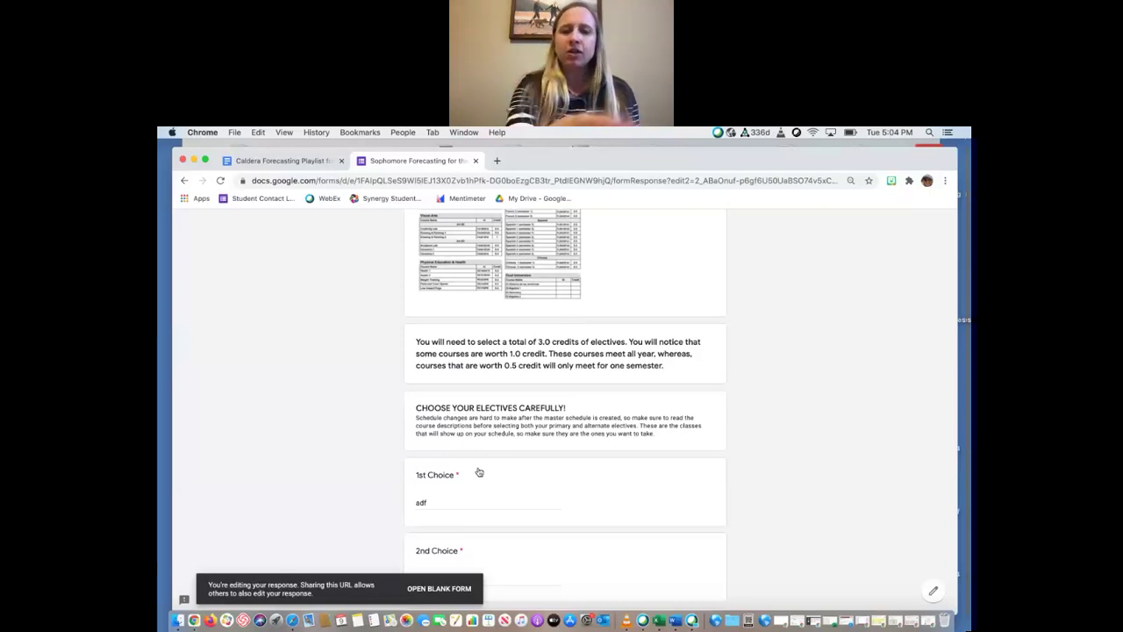
scroll(480, 472, "down", 1)
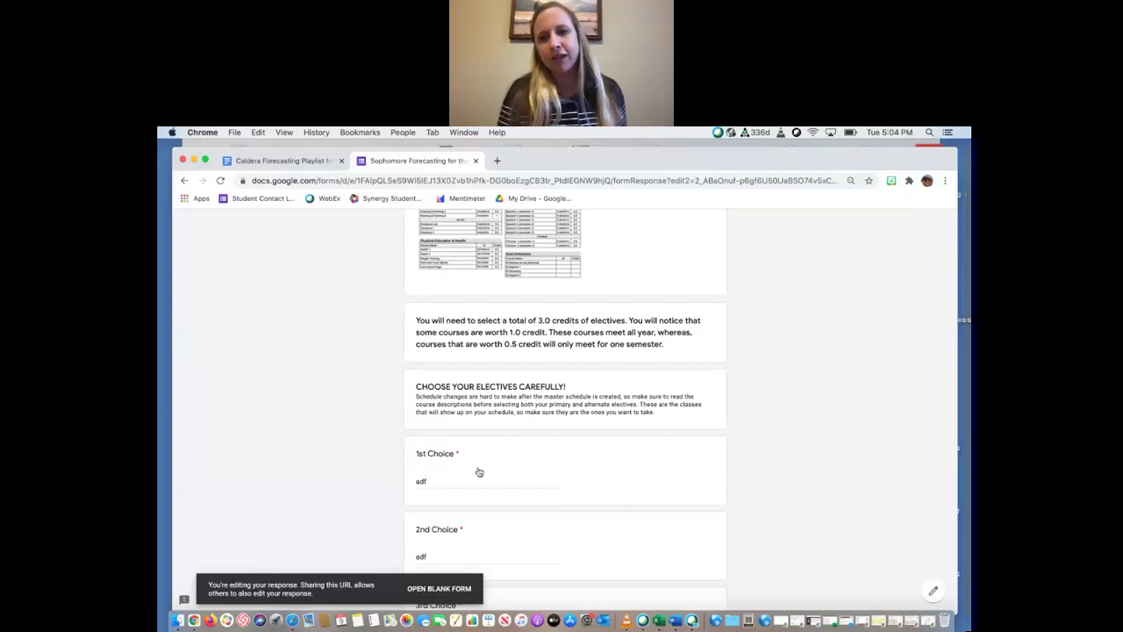
Step: Review the six elective choices, keep Yes for the 3-credit total and prerequisite questions, and continue to the Alternate Electives section
key("ctrl+Up")
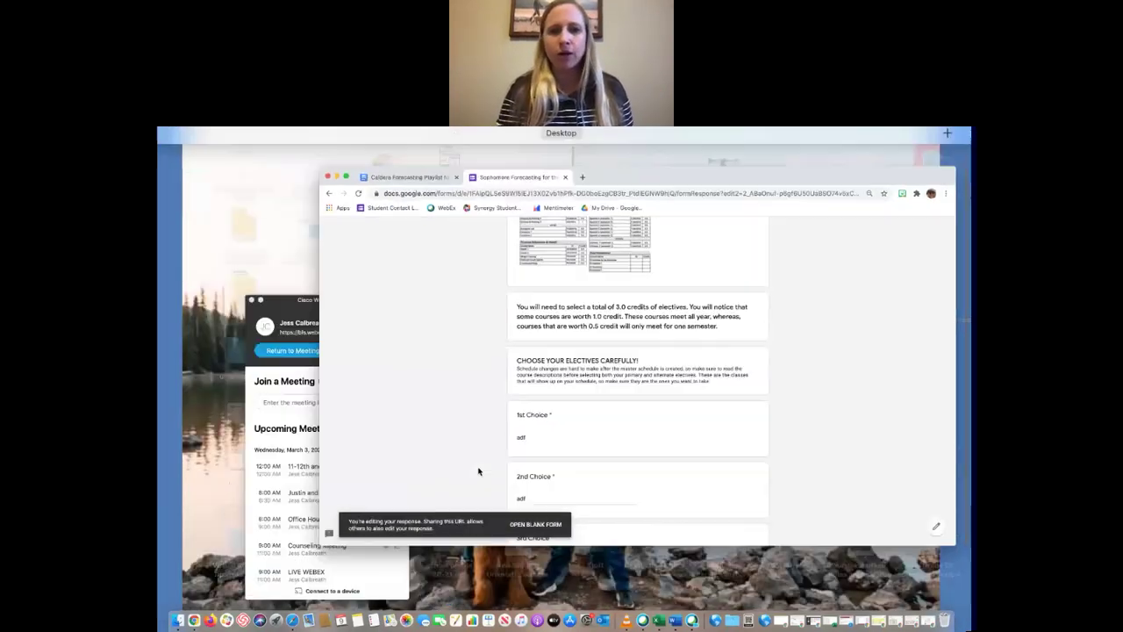
scroll(576, 456, "down", 5)
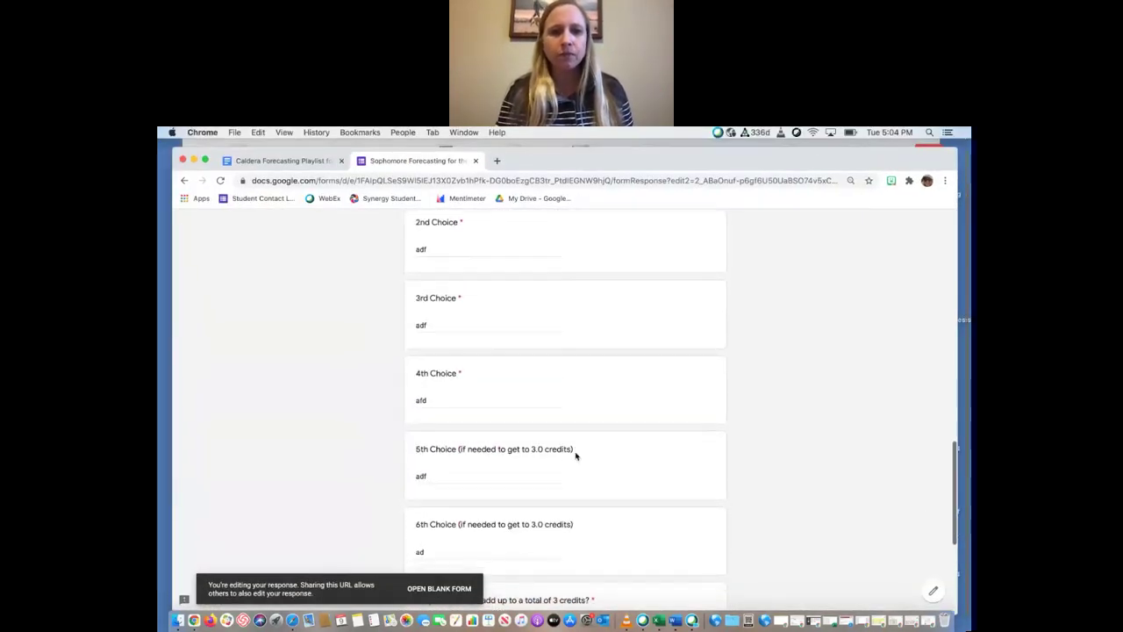
scroll(576, 457, "down", 5)
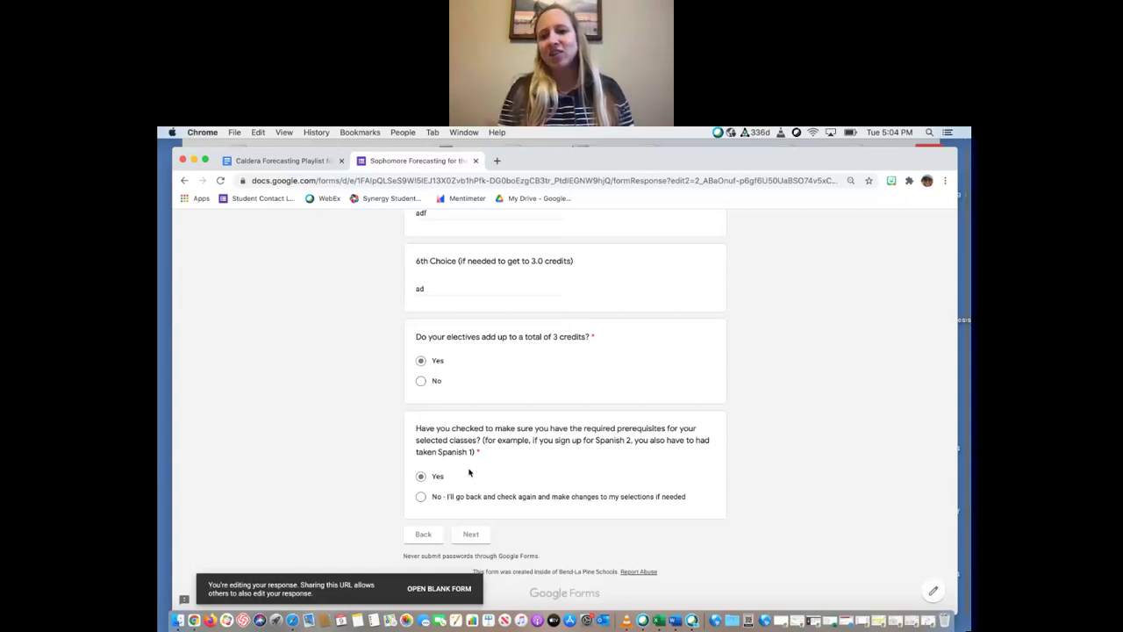
left_click(467, 534)
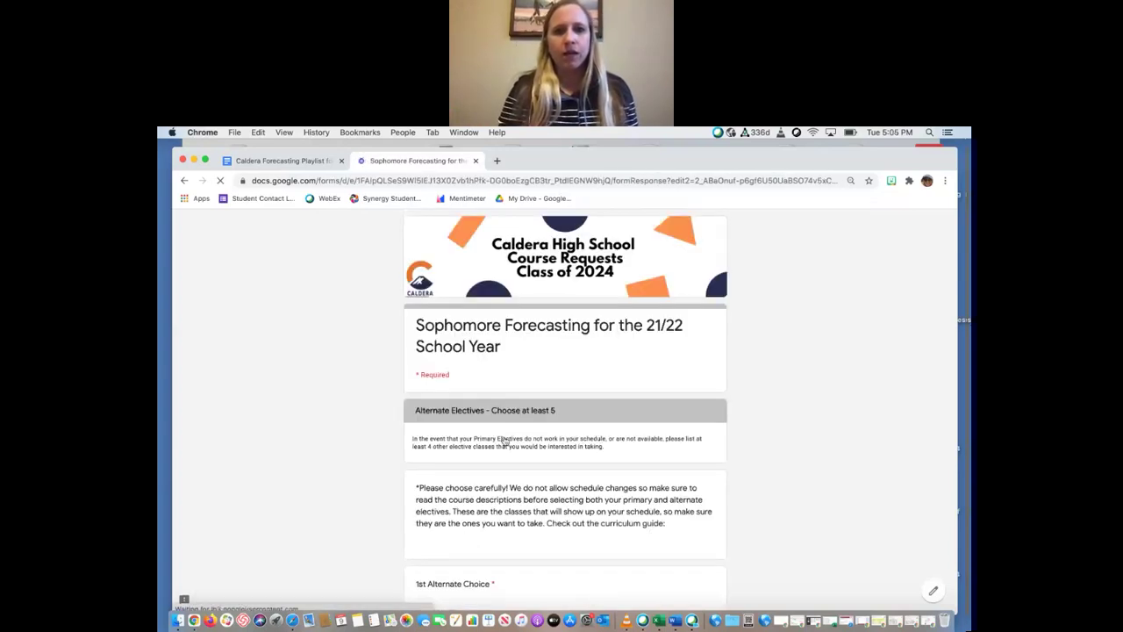
Step: Replace the 1st Alternate Choice with Intro to Engineering, correcting its spelling, and continue to the final forecasting questions section
scroll(505, 442, "down", 4)
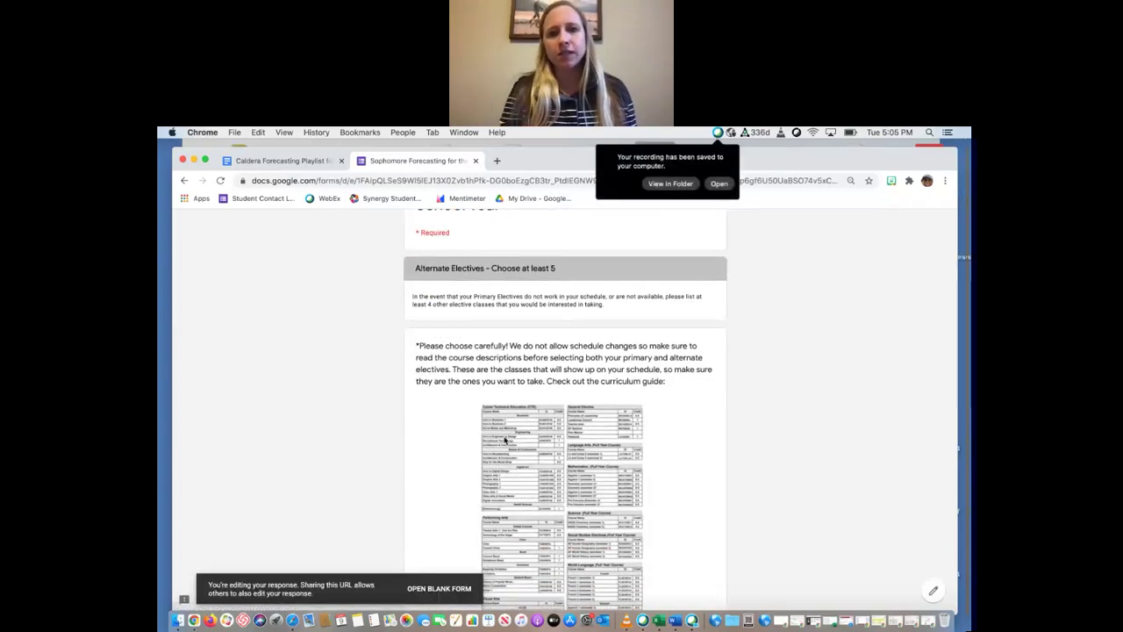
scroll(505, 440, "down", 8)
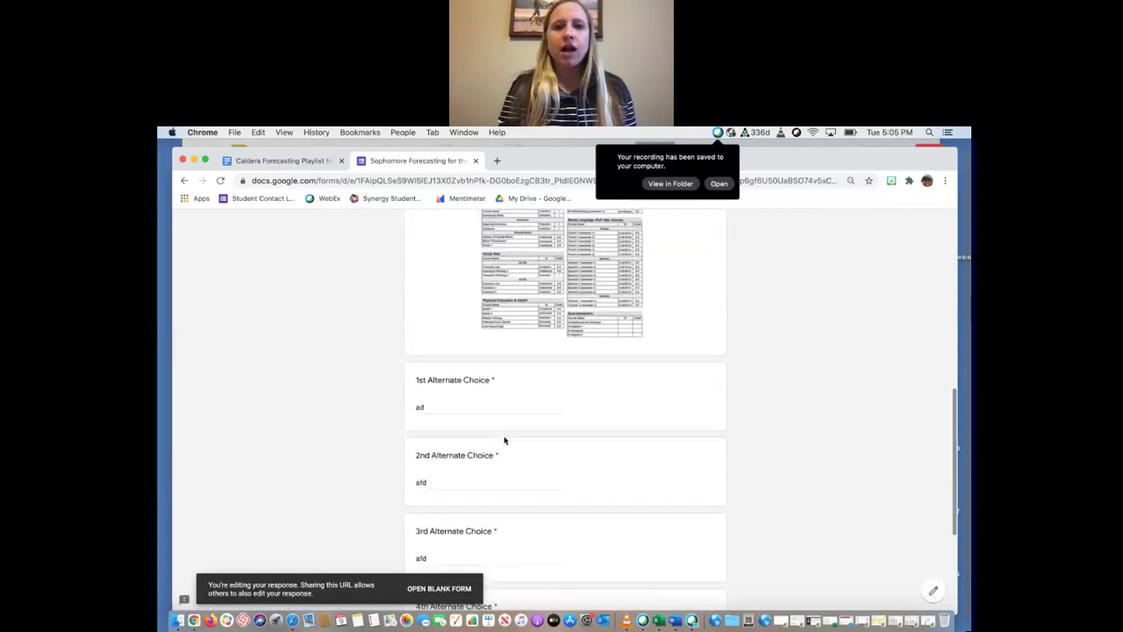
scroll(505, 440, "down", 3)
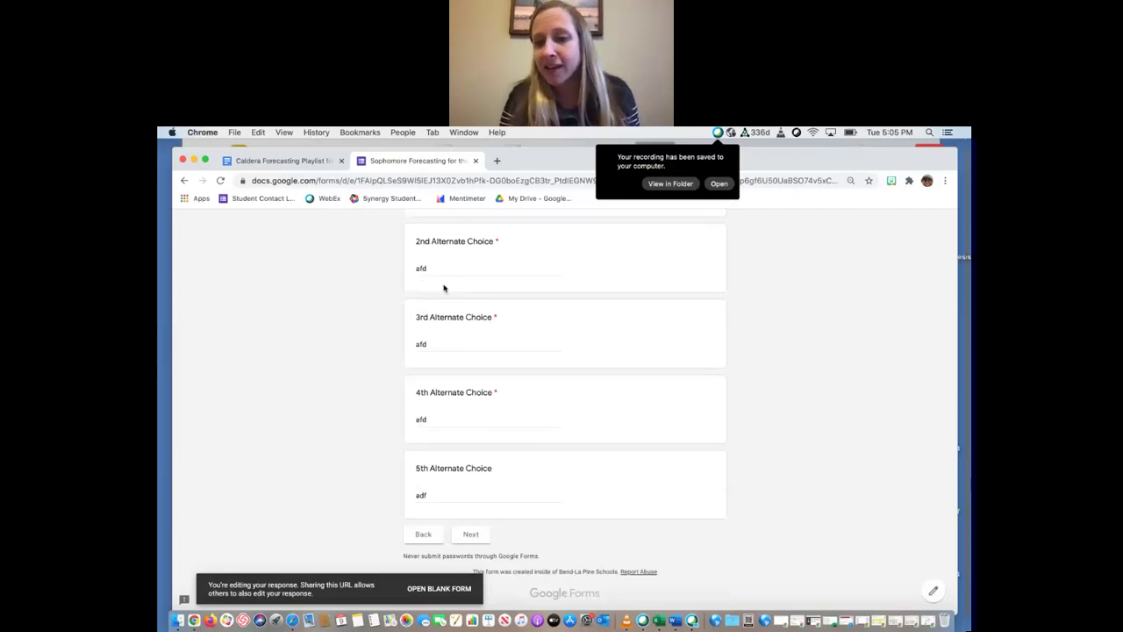
scroll(444, 288, "up", 2)
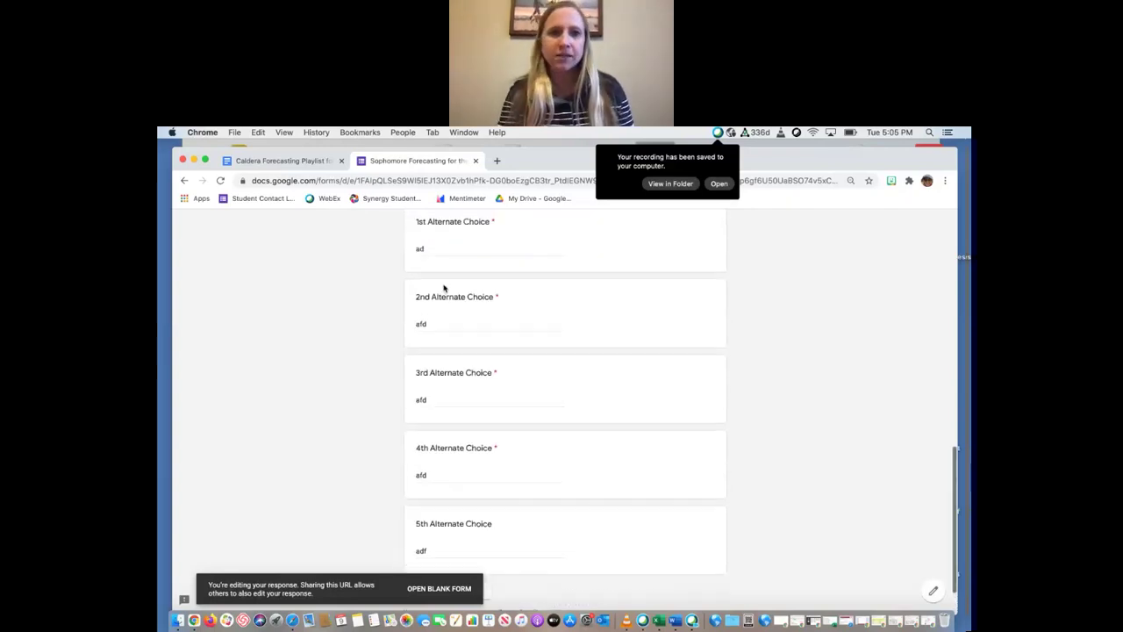
left_click_drag(444, 288, 412, 288)
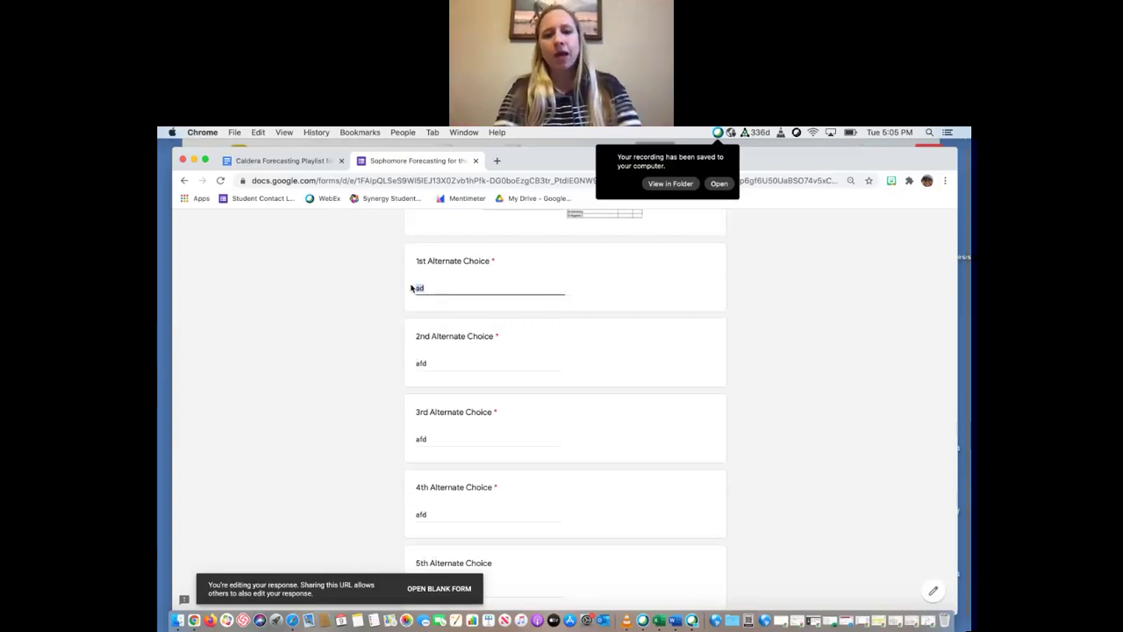
type("Intro t")
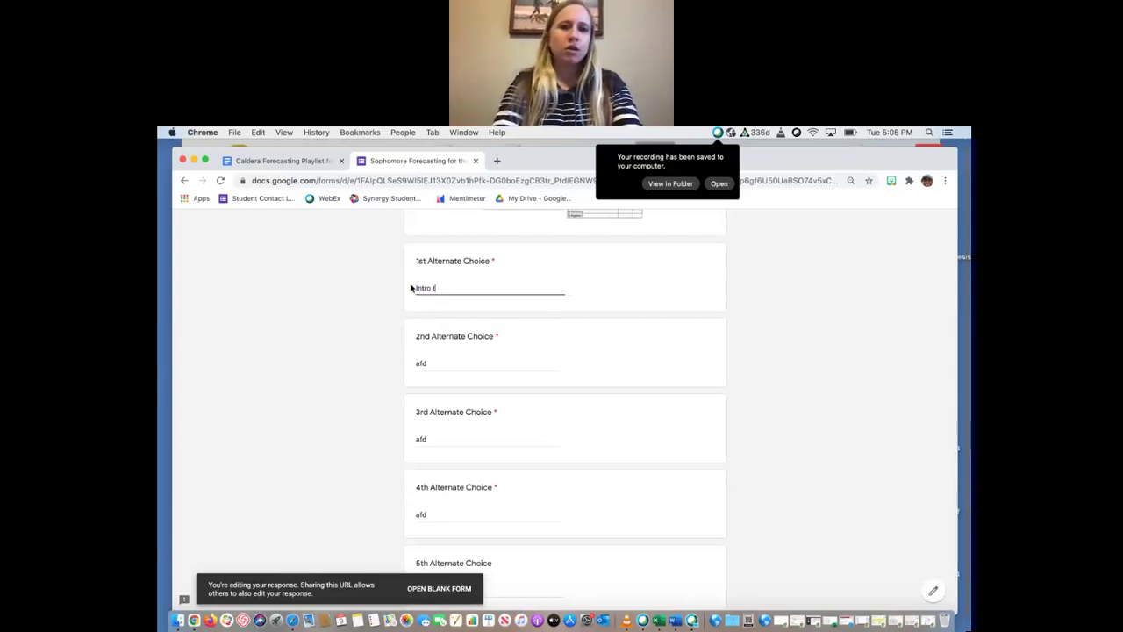
type("o Enginerring")
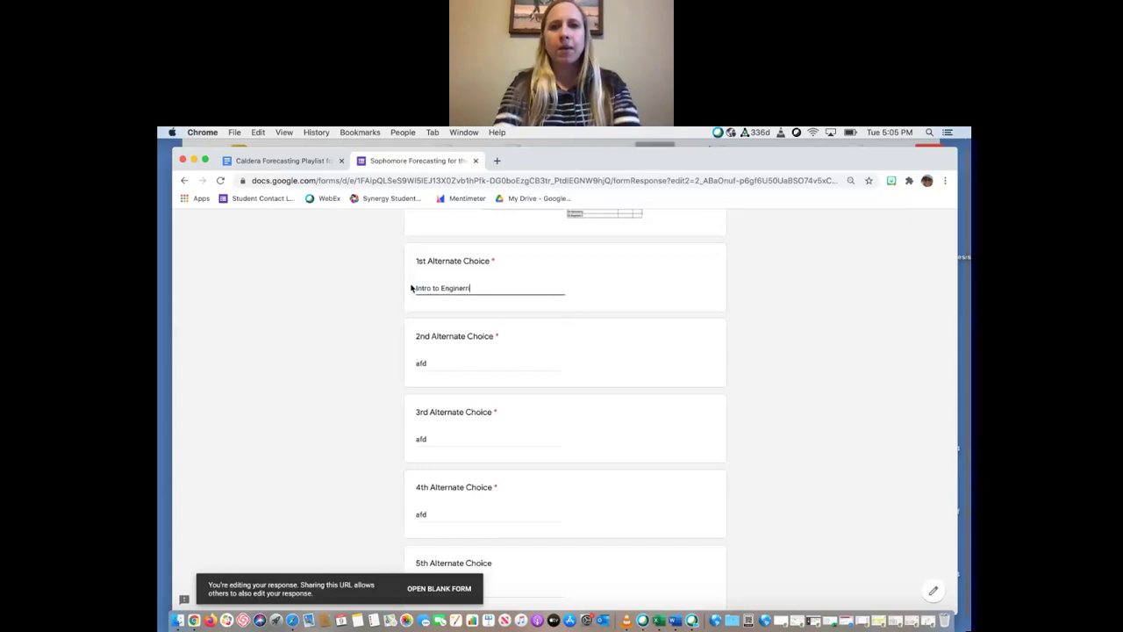
right_click(473, 287)
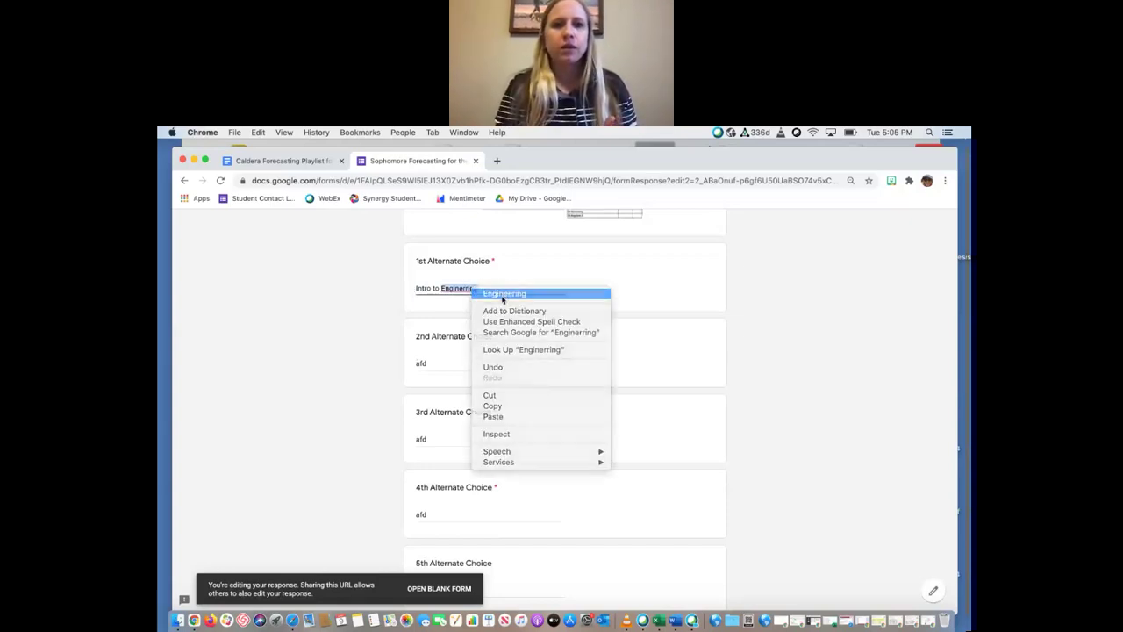
left_click(501, 293)
scroll(457, 454, "down", 3)
left_click(471, 535)
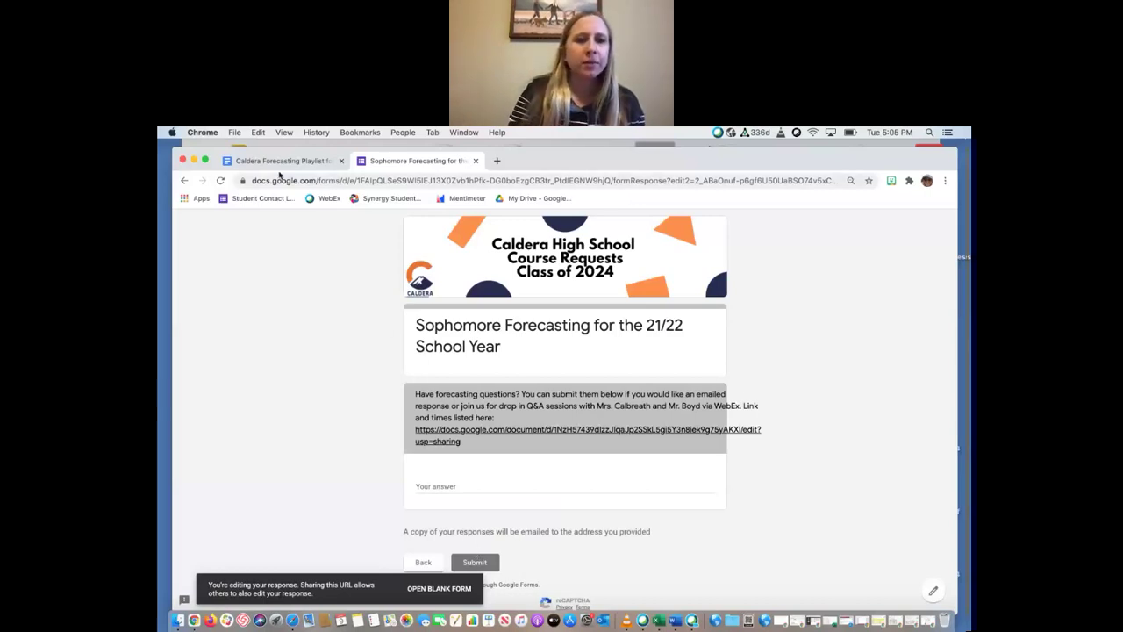
Step: Switch to the Caldera Forecasting Playlist document and examine the virtual student and parent Q&A session details
left_click(278, 166)
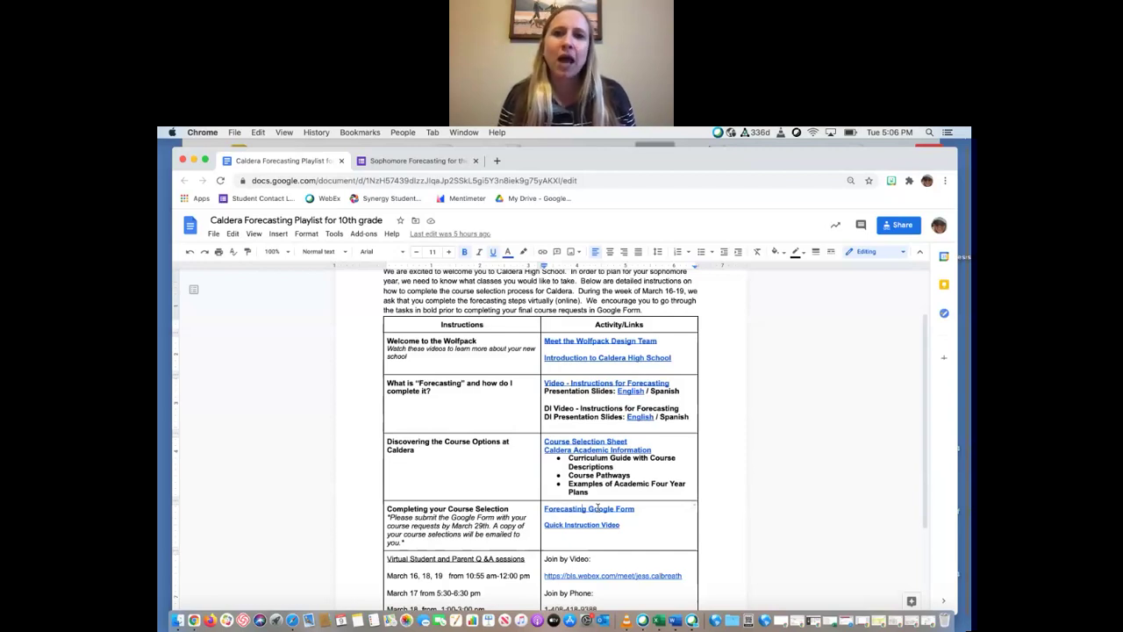
scroll(597, 507, "down", 2)
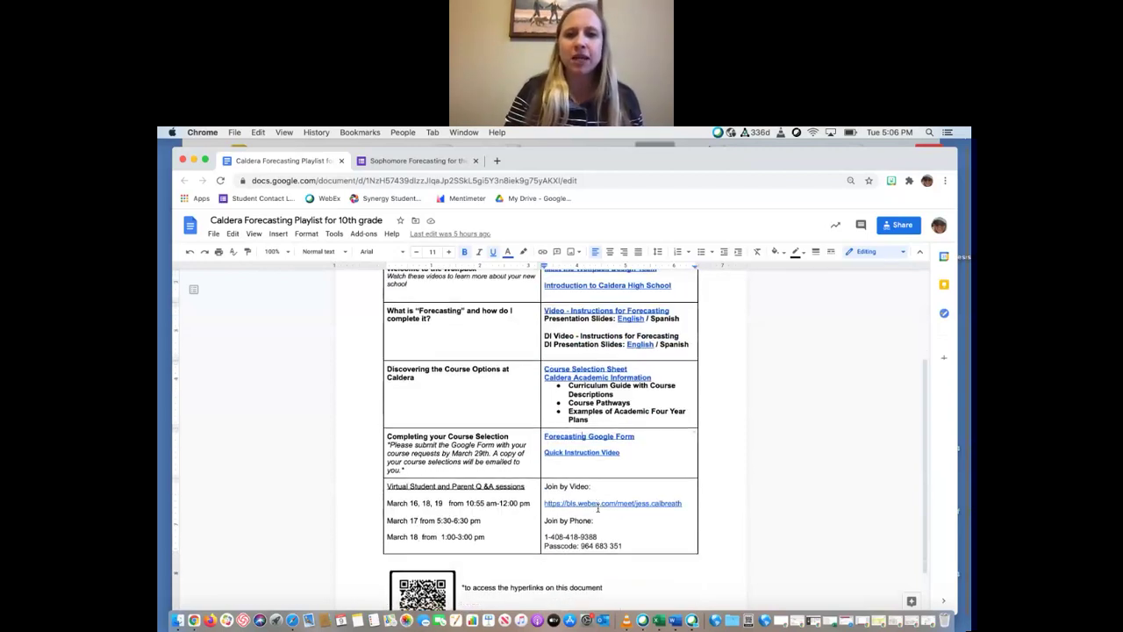